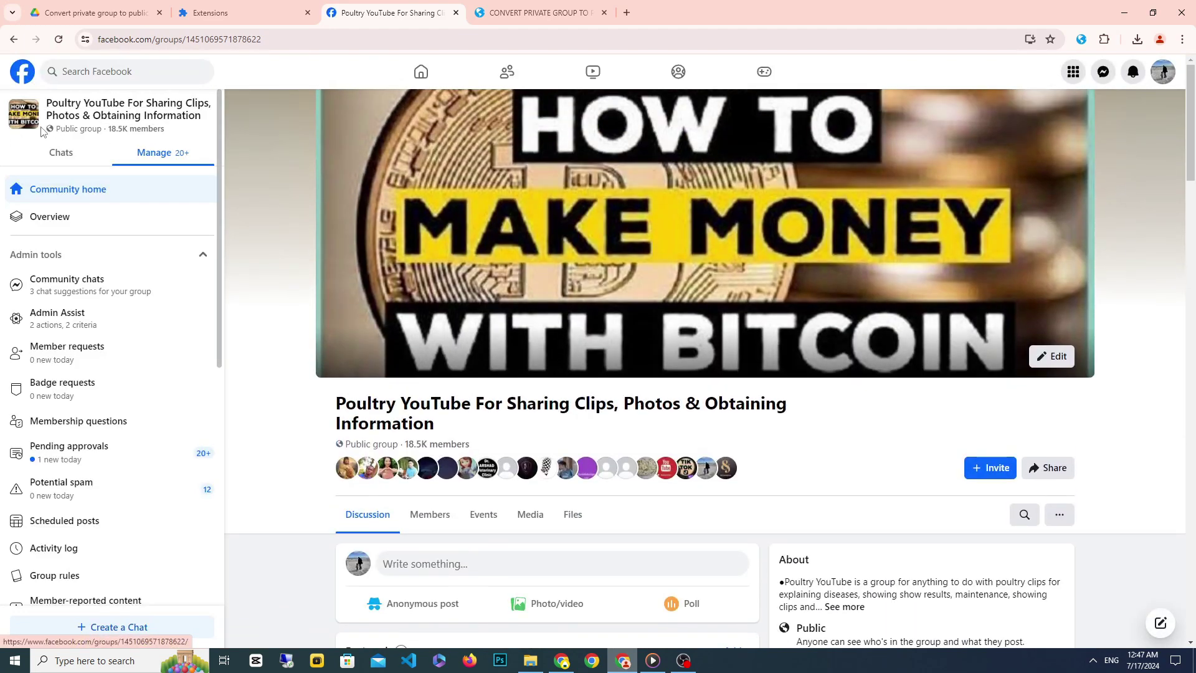
# Step: Return to the Facebook group and scroll its settings page to the Privacy entry reading Private
pyautogui.moveTo(41, 131); pyautogui.dragTo(68, 127)
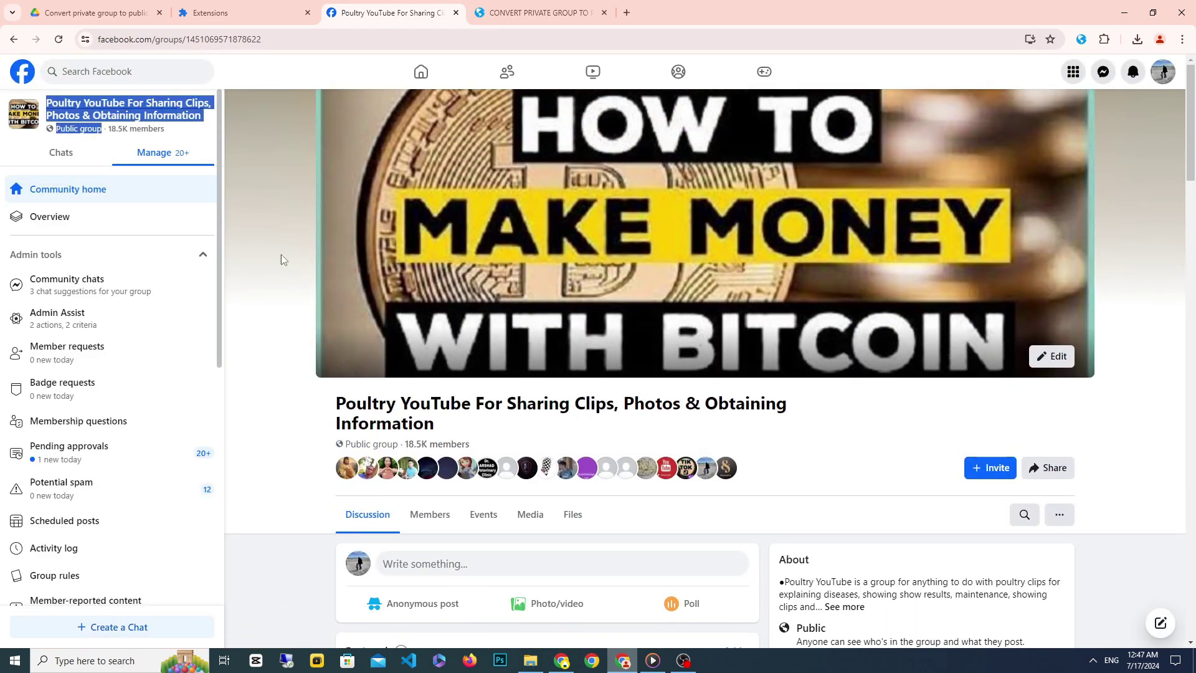
pyautogui.scroll(-2, 309, 305)
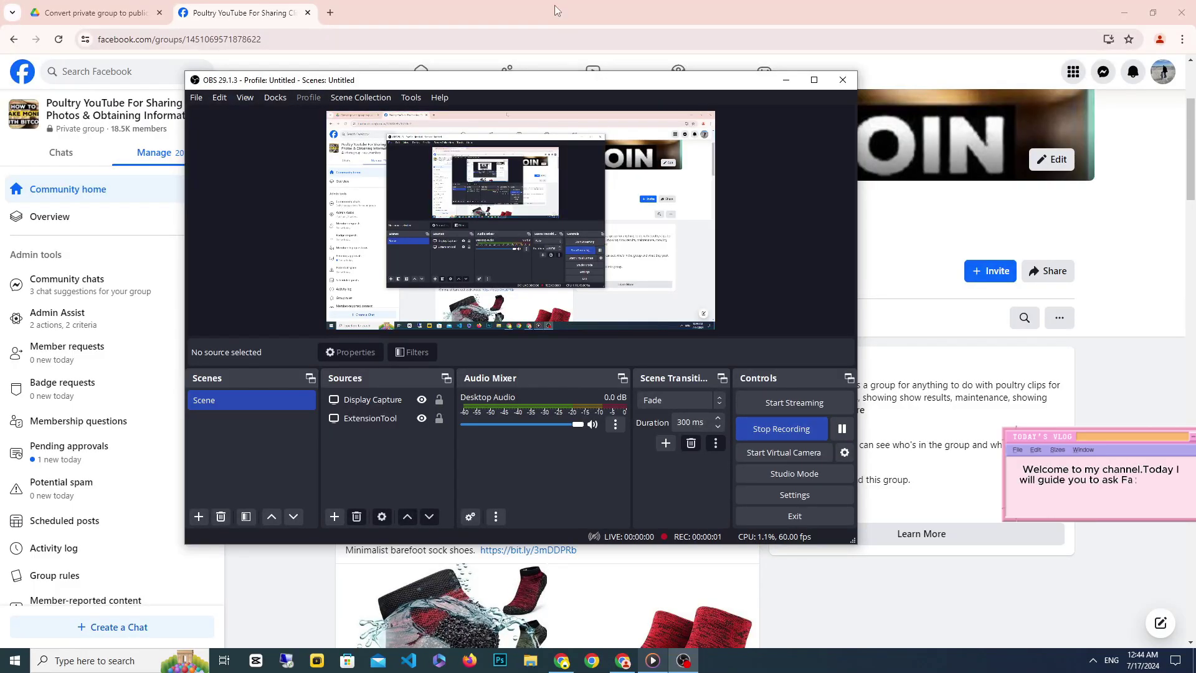
pyautogui.click(554, 5)
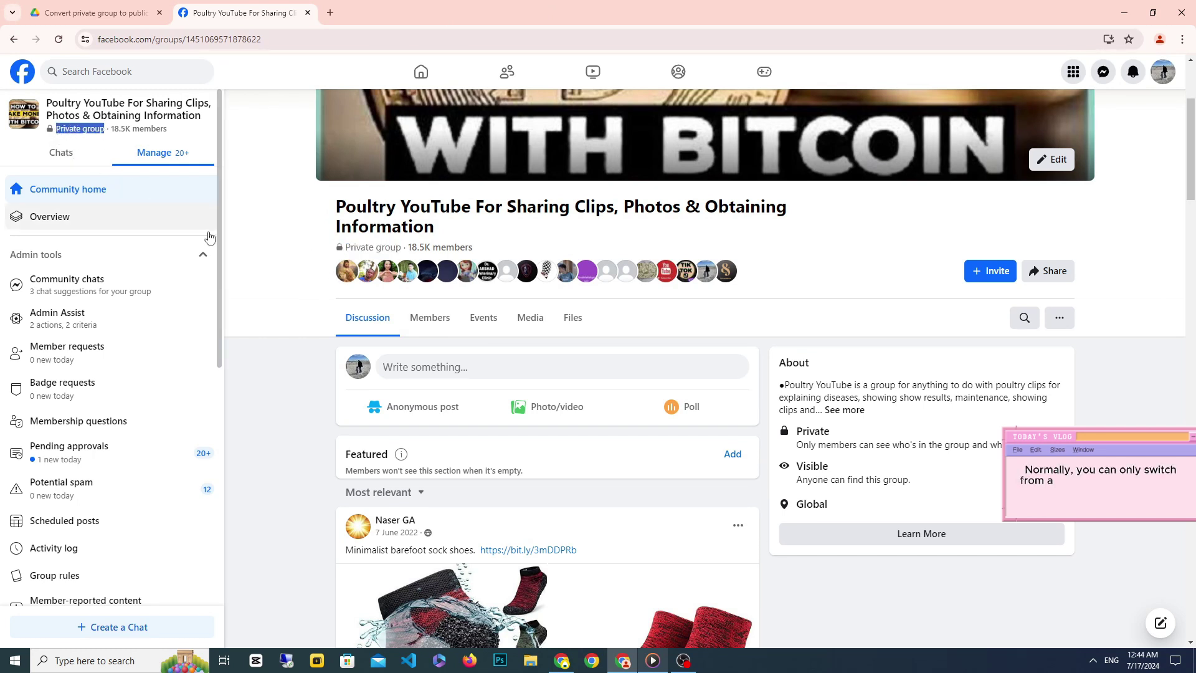
pyautogui.scroll(-2, 173, 489)
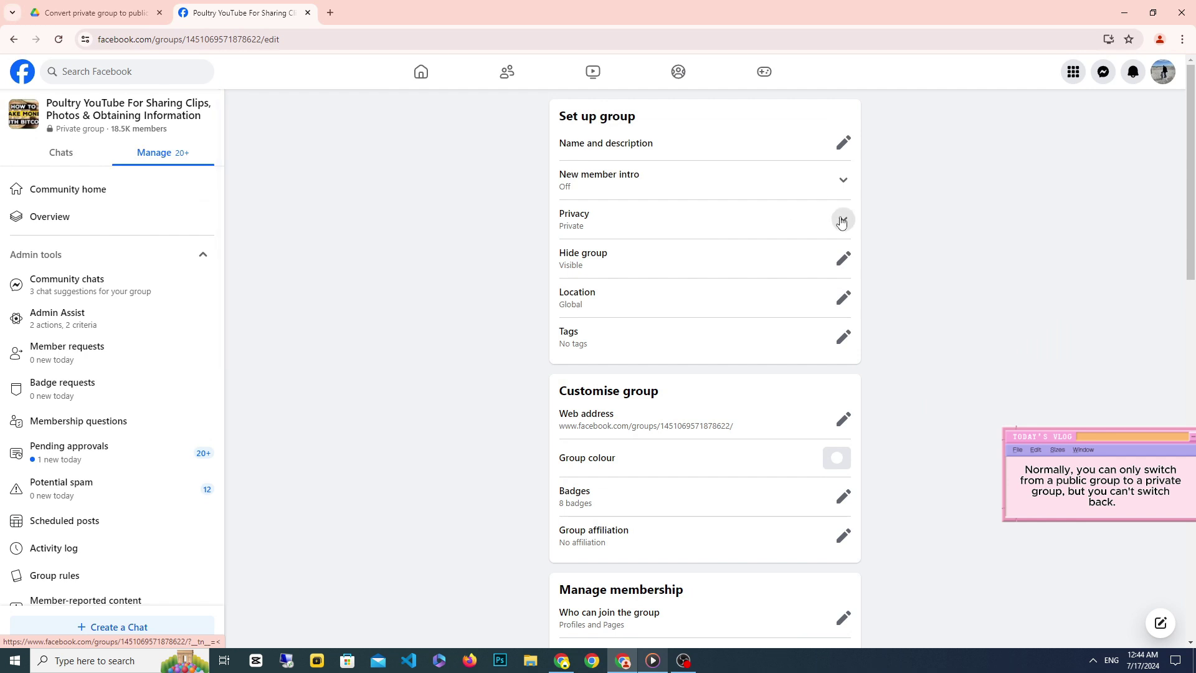
# Step: Expand the Privacy setting and read why private groups can't become public
pyautogui.click(843, 219)
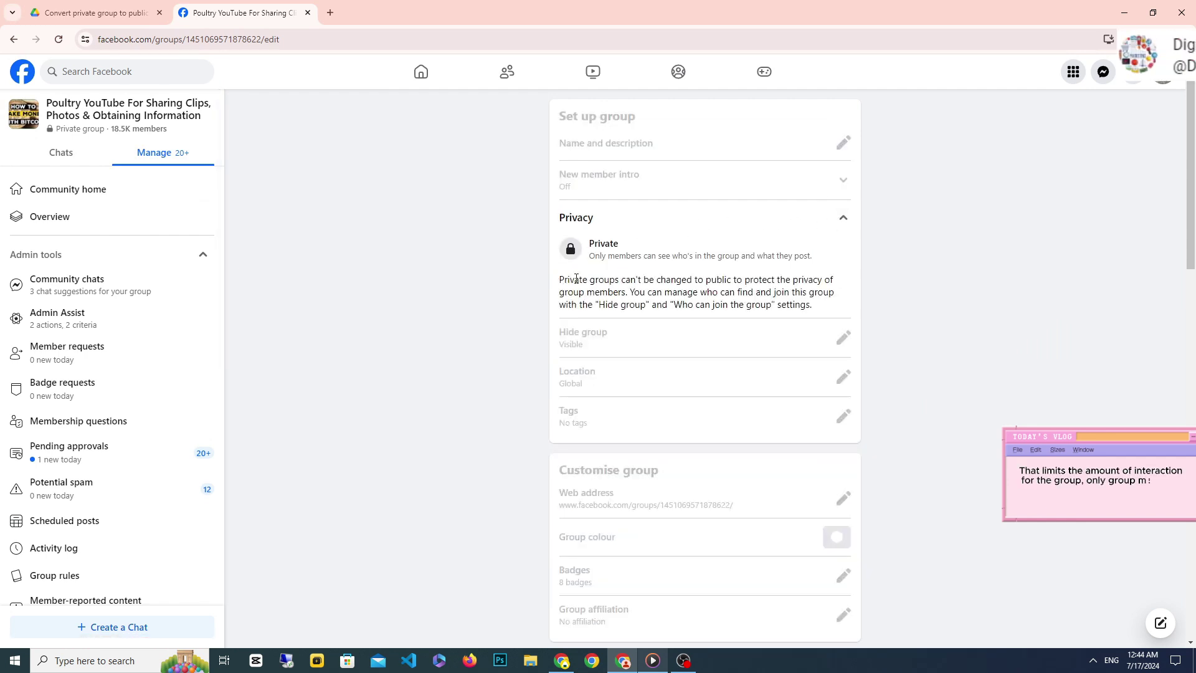
pyautogui.moveTo(609, 279); pyautogui.dragTo(812, 304)
pyautogui.click(470, 310)
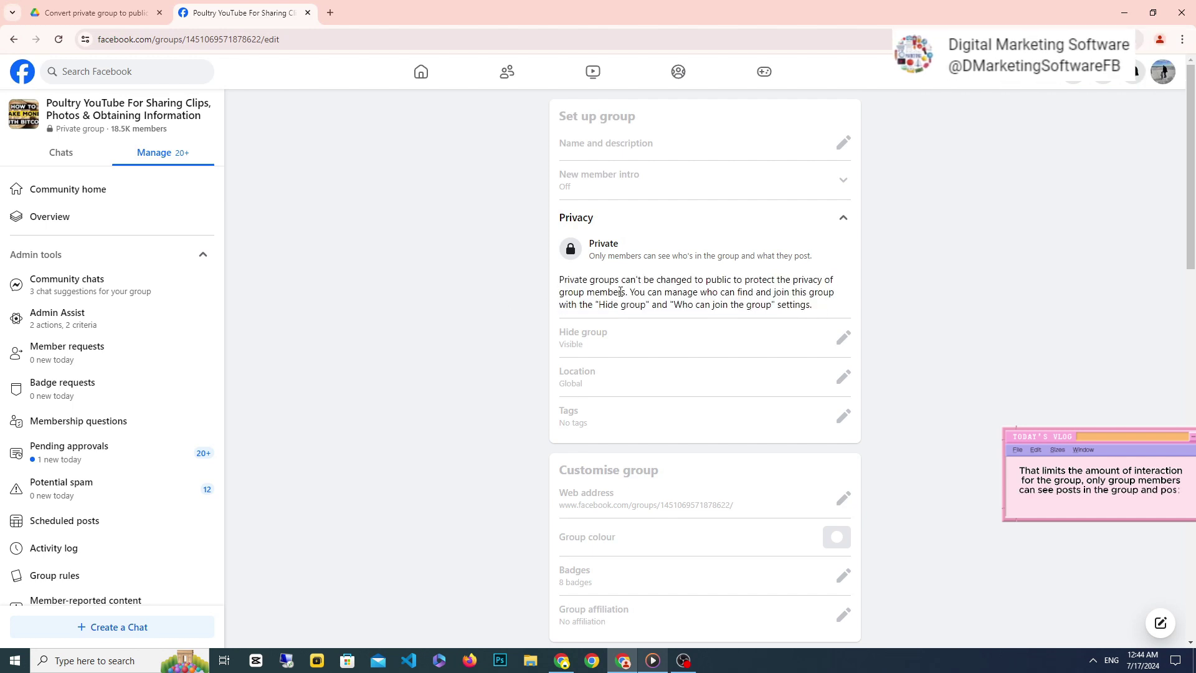
# Step: Go back to the group's home page, review its Private About details and feed, then reload
pyautogui.click(177, 121)
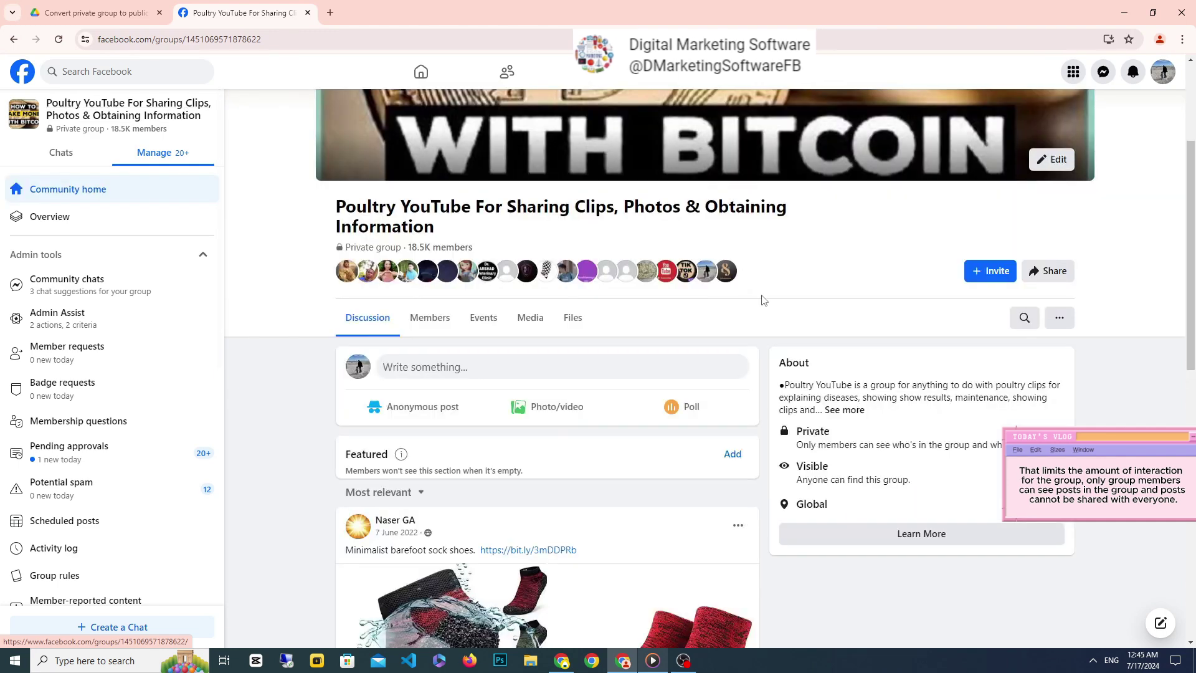
pyautogui.moveTo(785, 432); pyautogui.dragTo(968, 440)
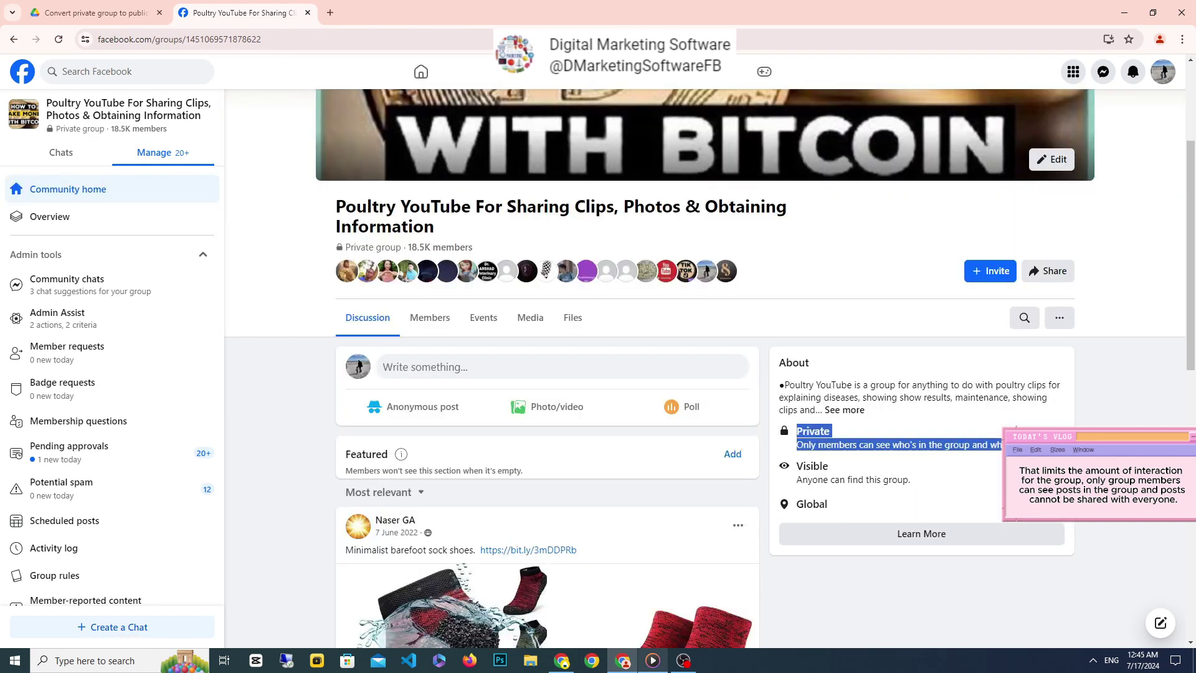
pyautogui.click(965, 439)
pyautogui.scroll(-3, 626, 377)
pyautogui.scroll(-3, 626, 377)
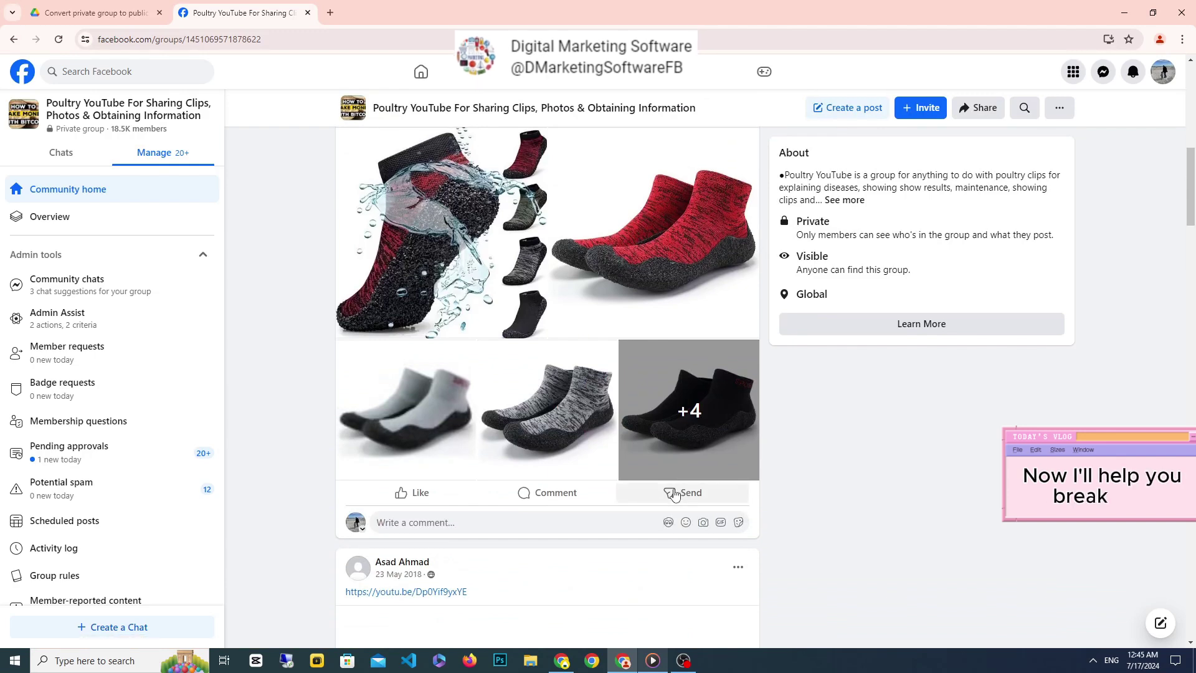
pyautogui.scroll(-3, 675, 494)
pyautogui.scroll(-4, 675, 494)
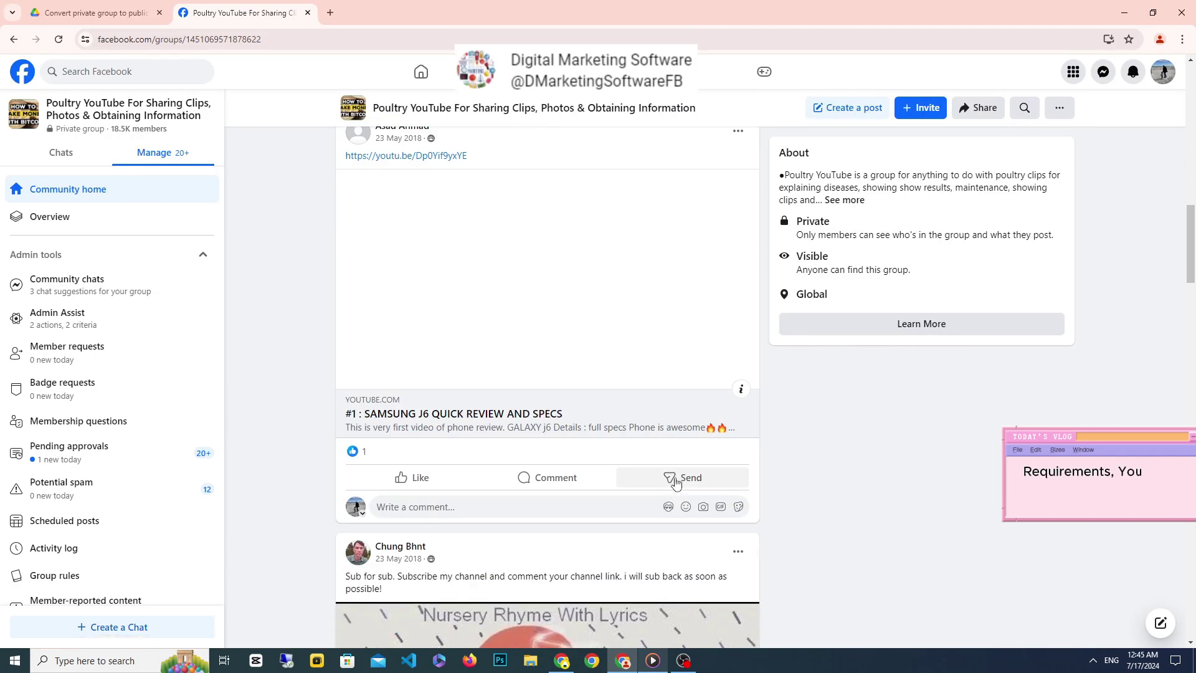
pyautogui.scroll(7, 674, 483)
pyautogui.scroll(4, 674, 483)
pyautogui.click(59, 40)
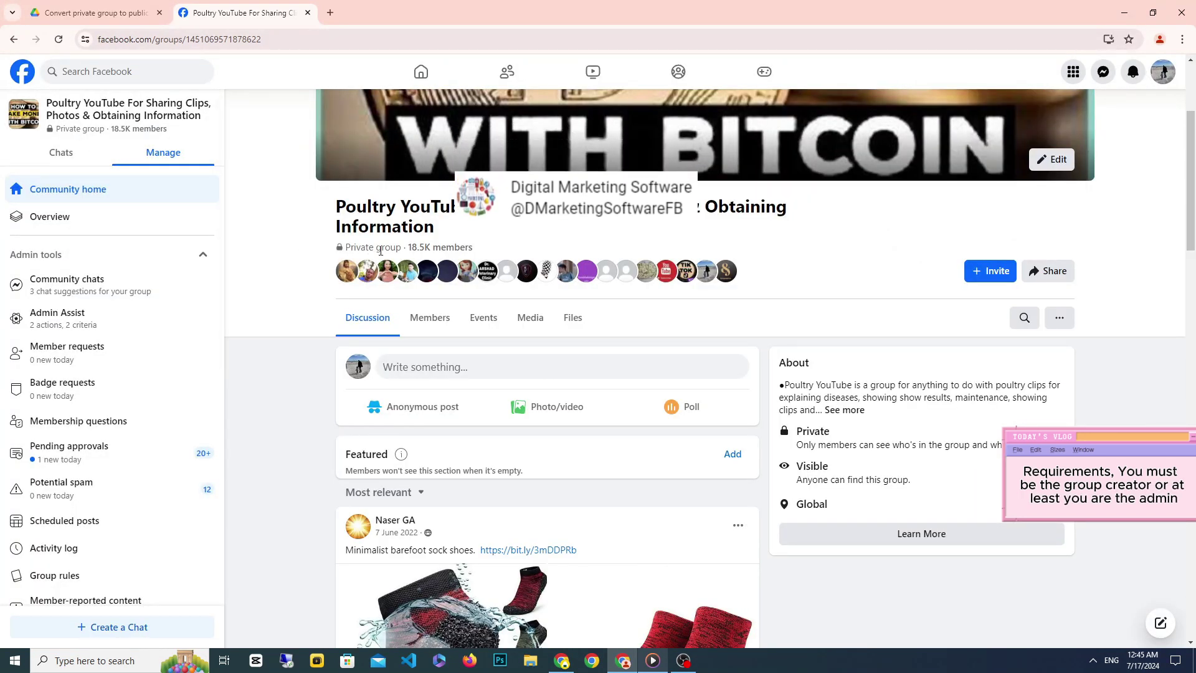
# Step: Download 'Convert private group to public.zip' from the Drive tab and show it in Downloads
pyautogui.click(109, 13)
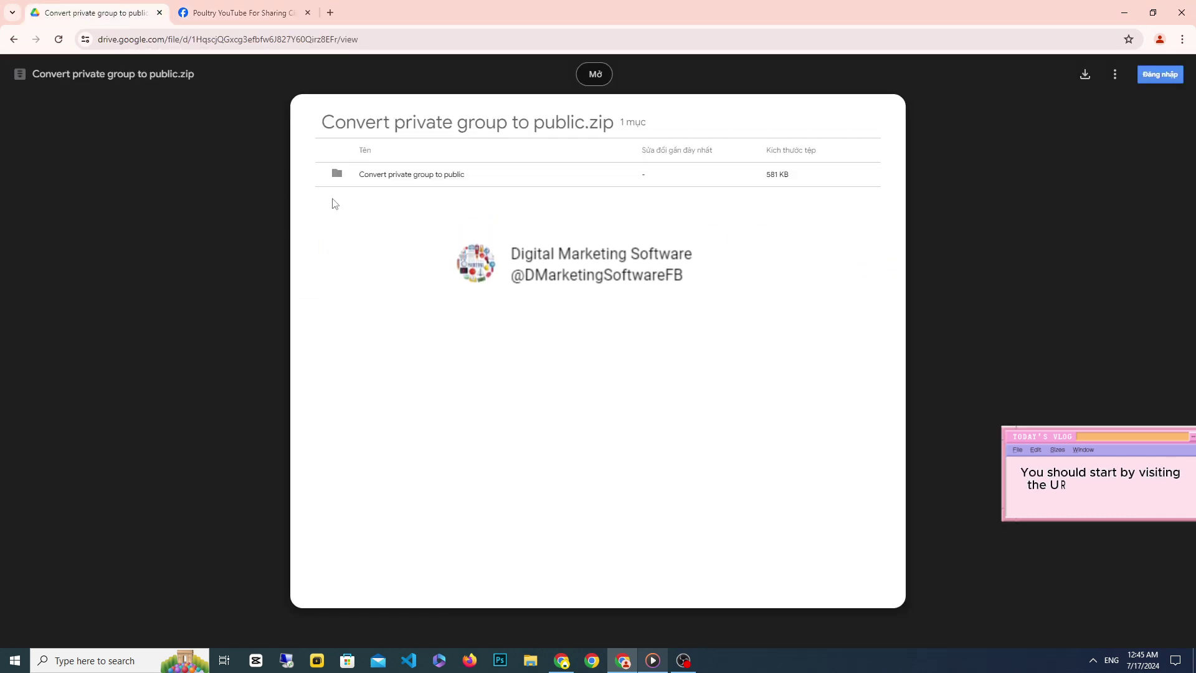
pyautogui.moveTo(323, 118); pyautogui.dragTo(633, 116)
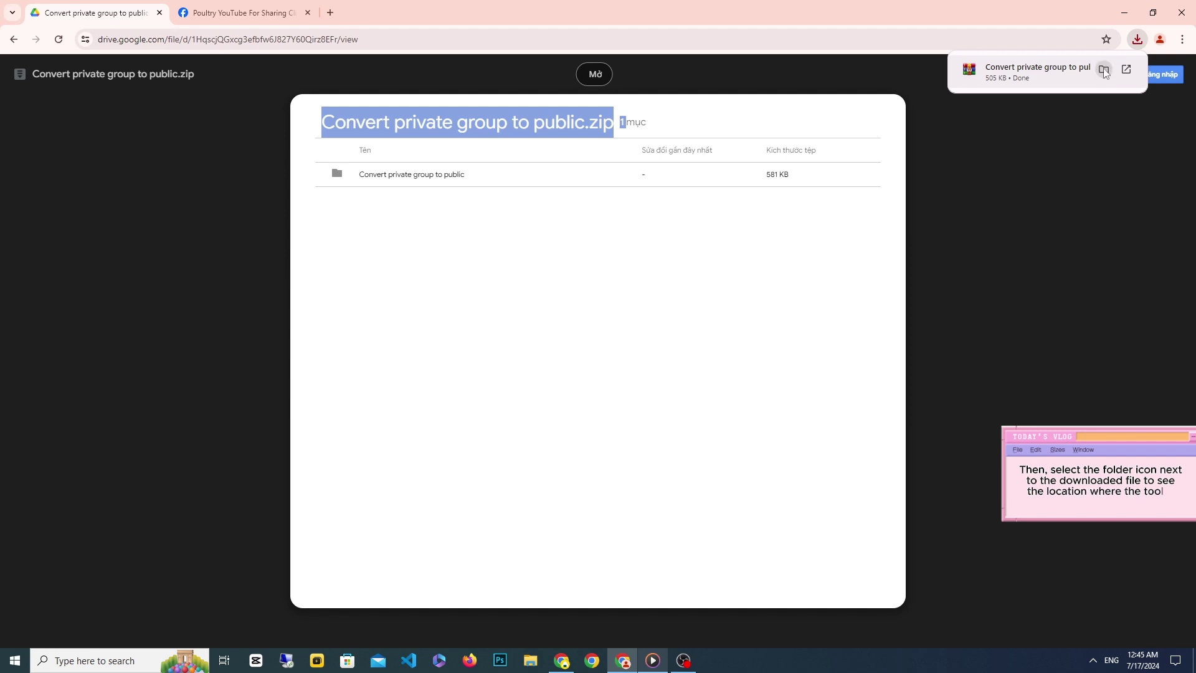
pyautogui.click(1104, 70)
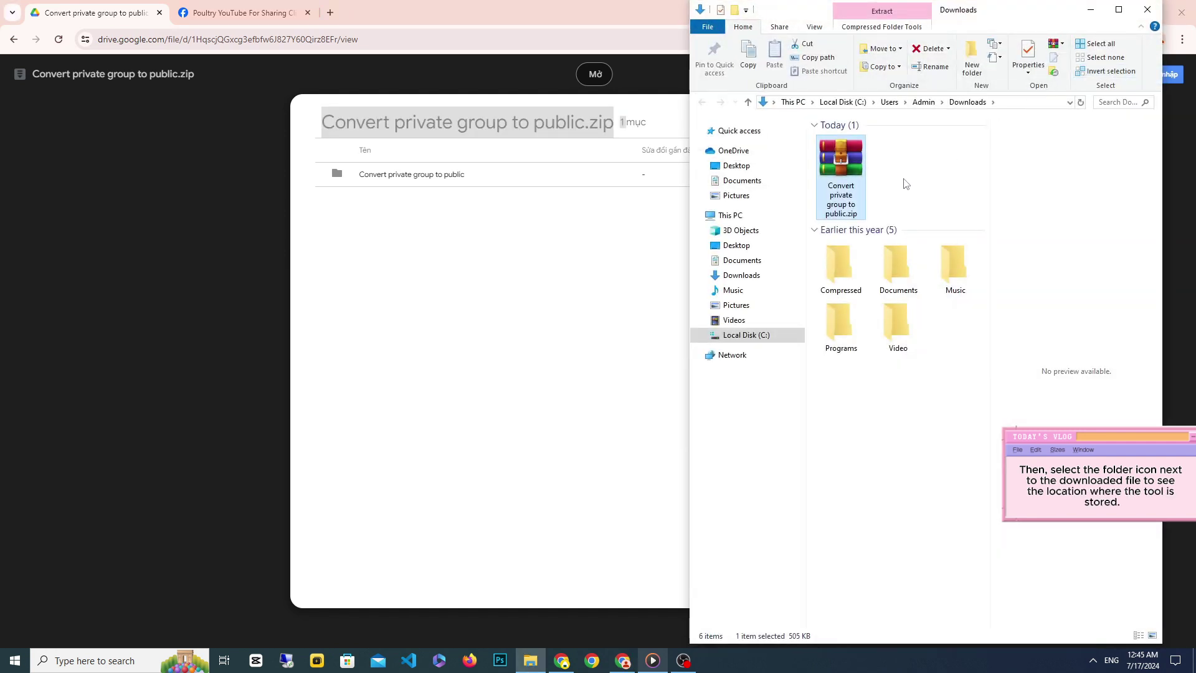
# Step: Extract the zip here, creating the 'Convert private group to public' folder, and select it
pyautogui.rightClick(833, 161)
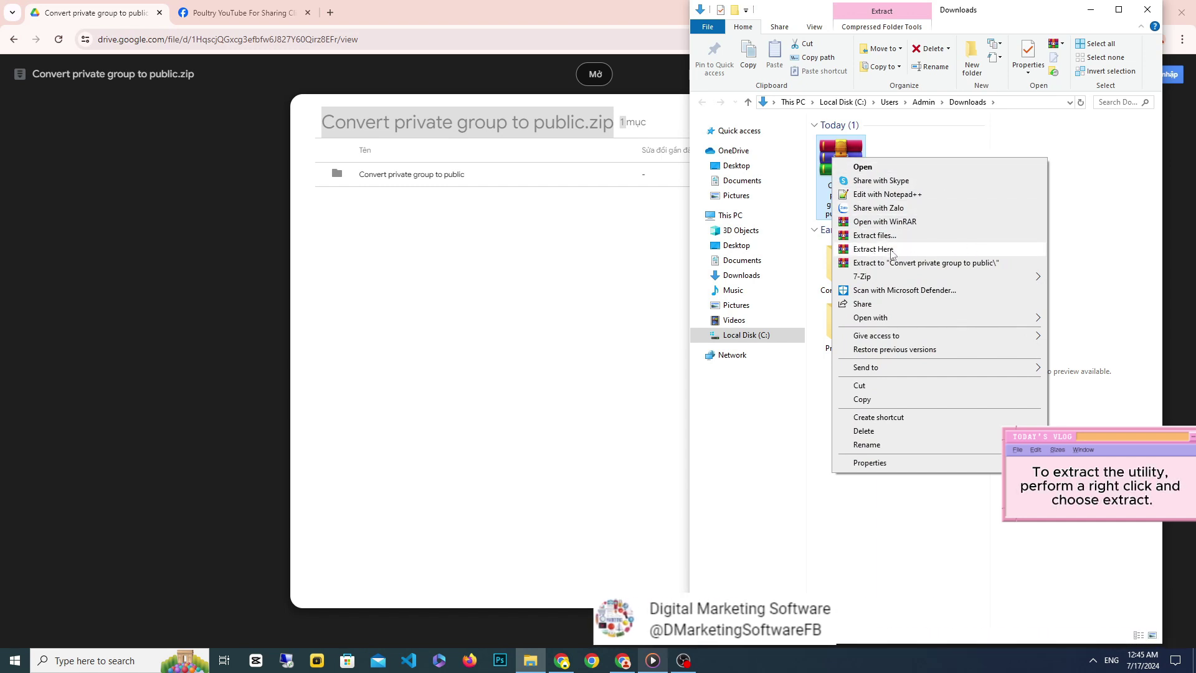
pyautogui.click(891, 250)
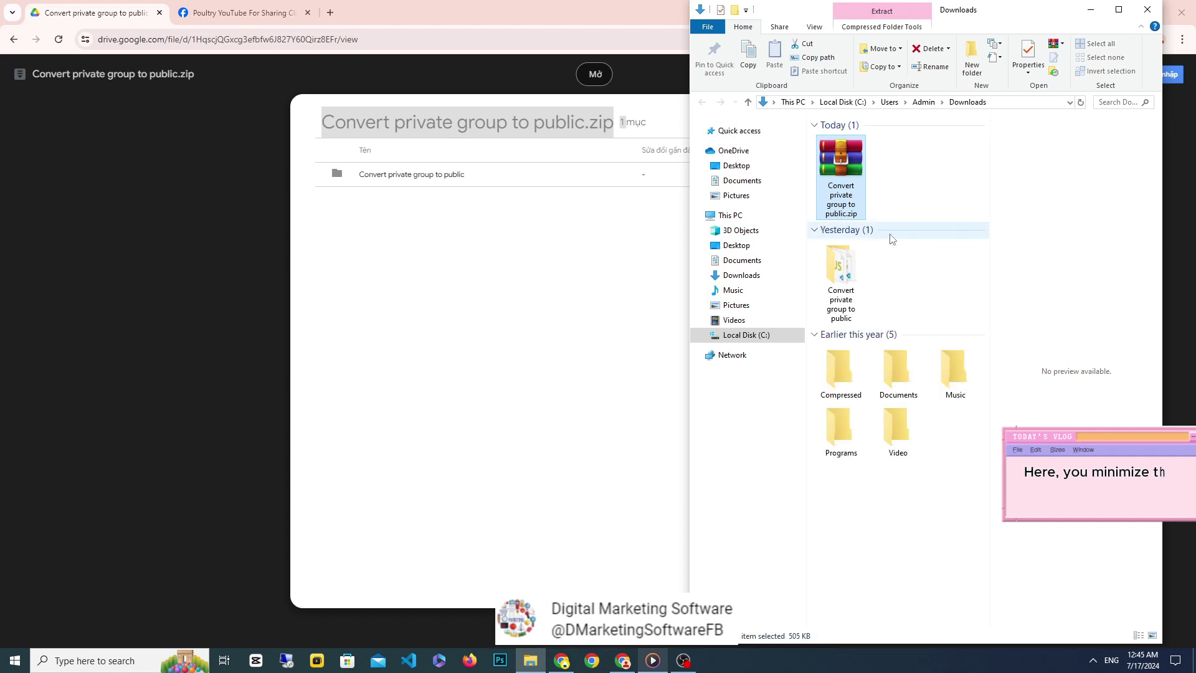
pyautogui.click(848, 289)
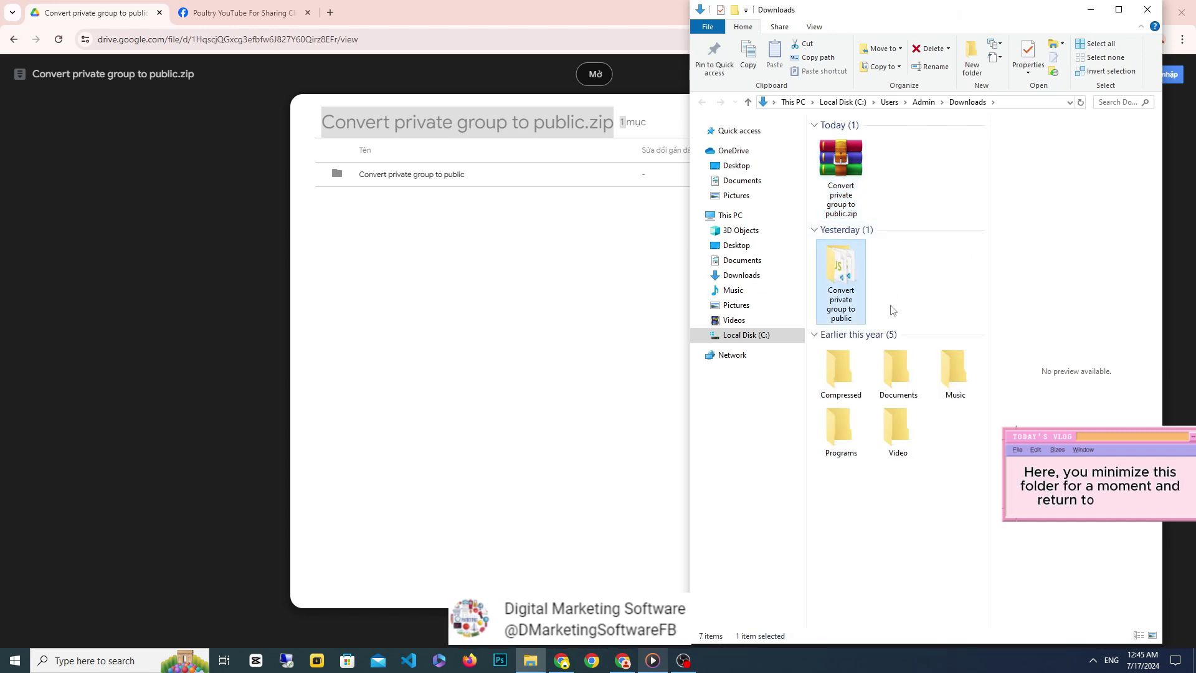
# Step: Minimize the Downloads window and open Chrome's main menu from the Facebook tab
pyautogui.click(1089, 11)
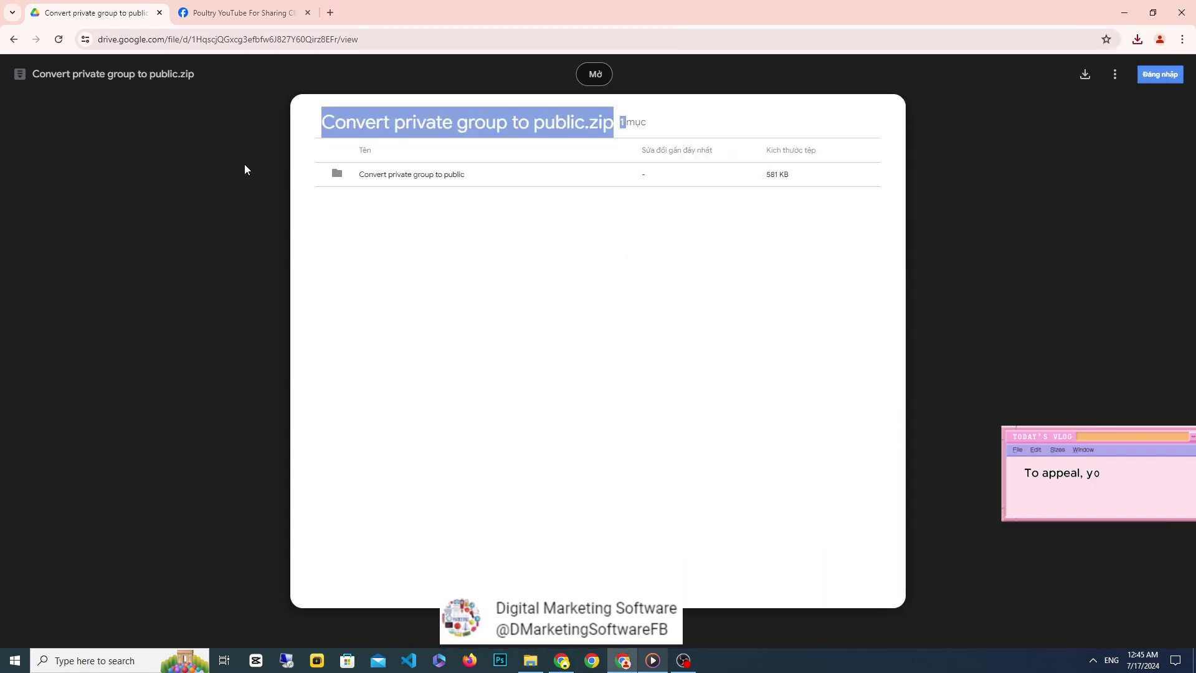
pyautogui.click(205, 8)
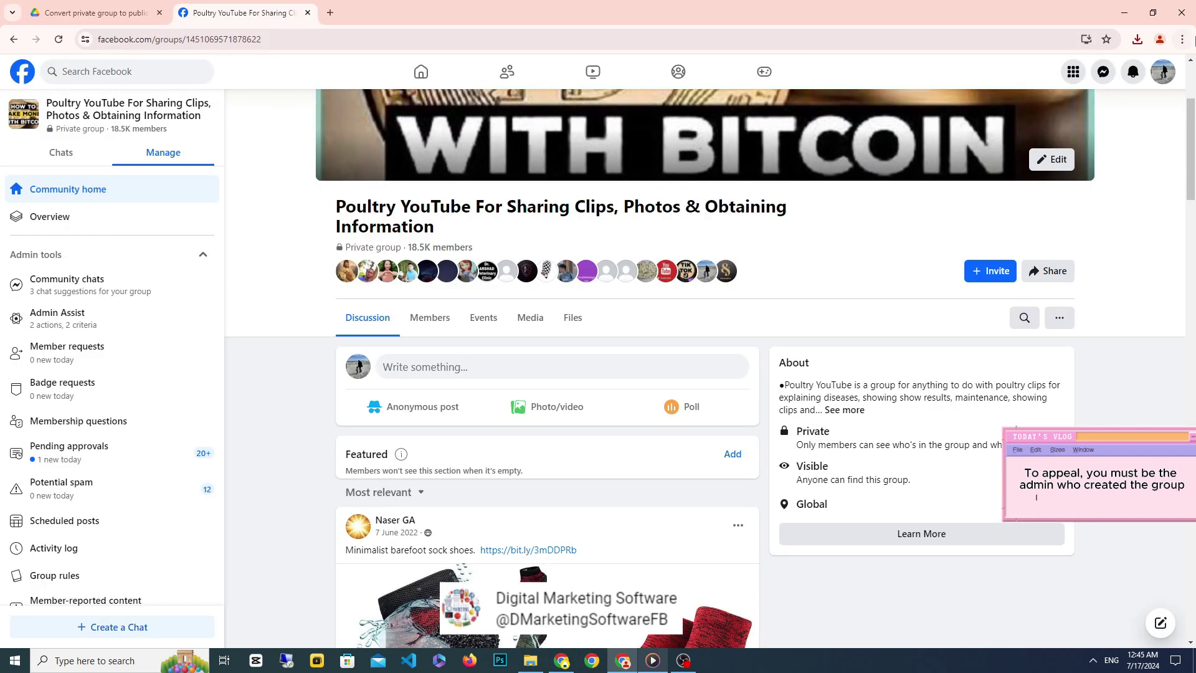
pyautogui.click(1183, 40)
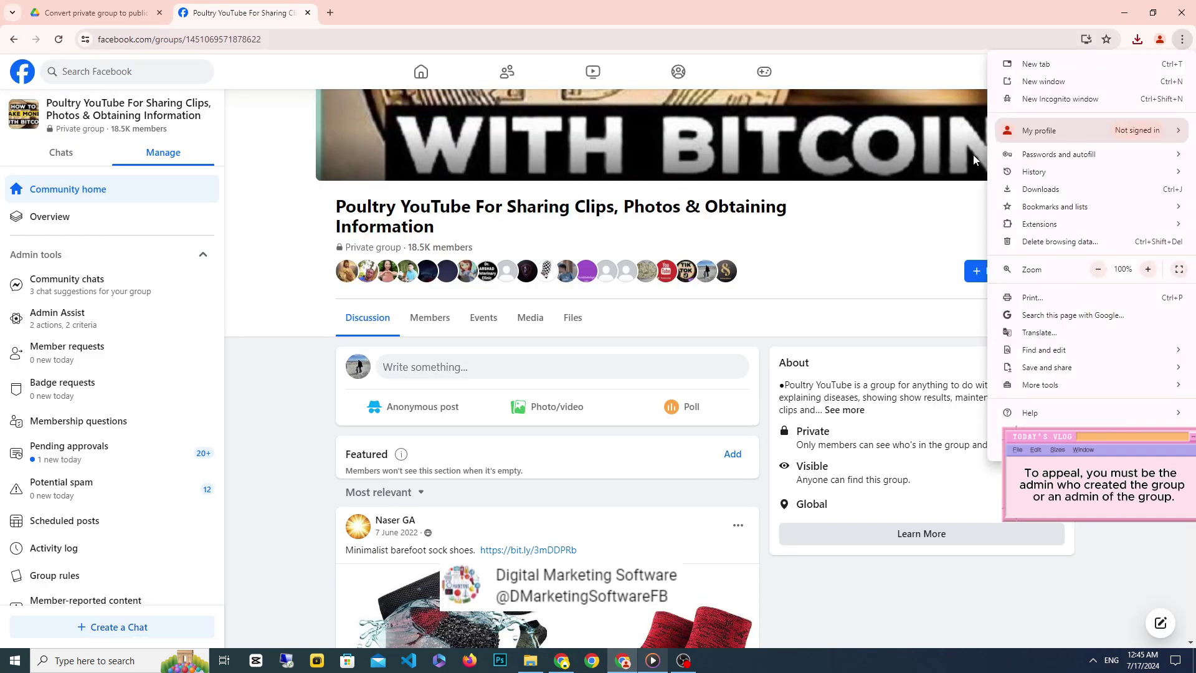
pyautogui.moveTo(1039, 223)
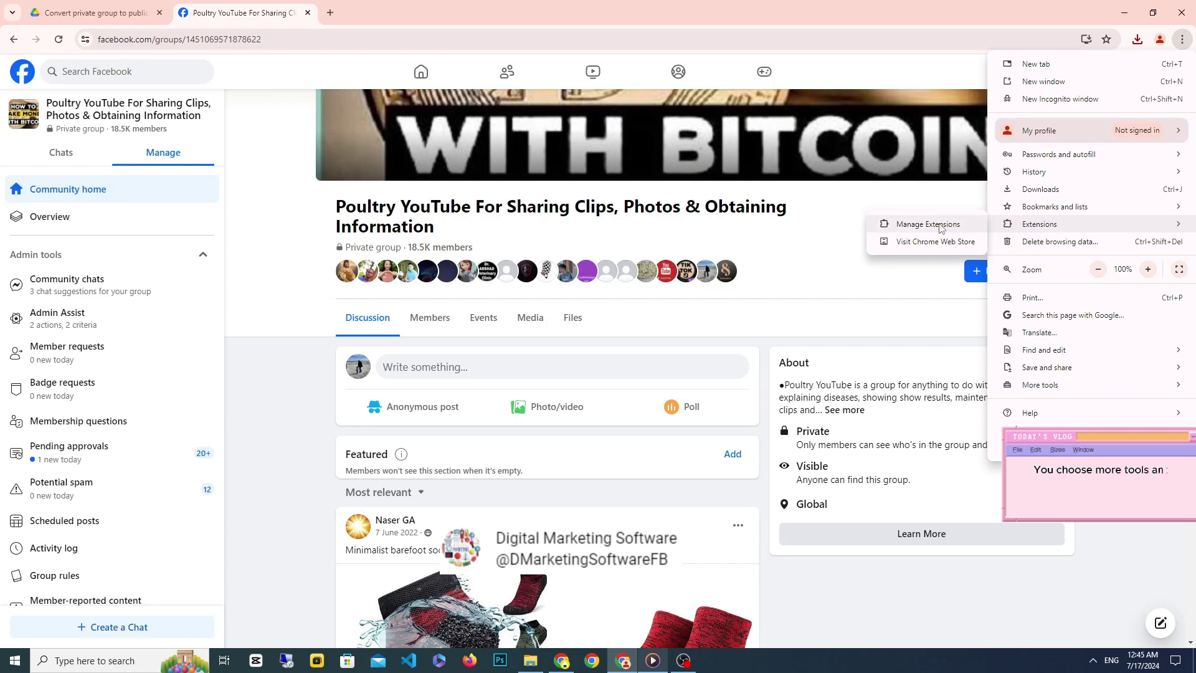
# Step: On Chrome's Manage Extensions page, switch Developer mode on and restore the Downloads window
pyautogui.click(941, 224)
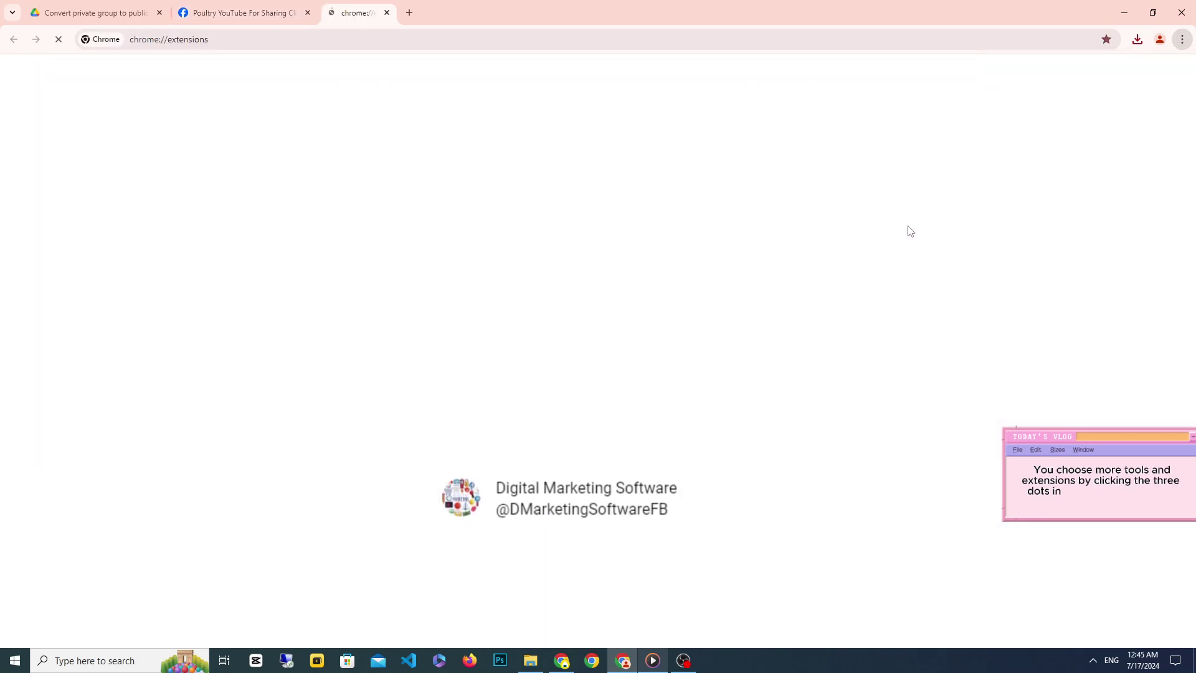
pyautogui.moveTo(1101, 72); pyautogui.dragTo(1162, 74)
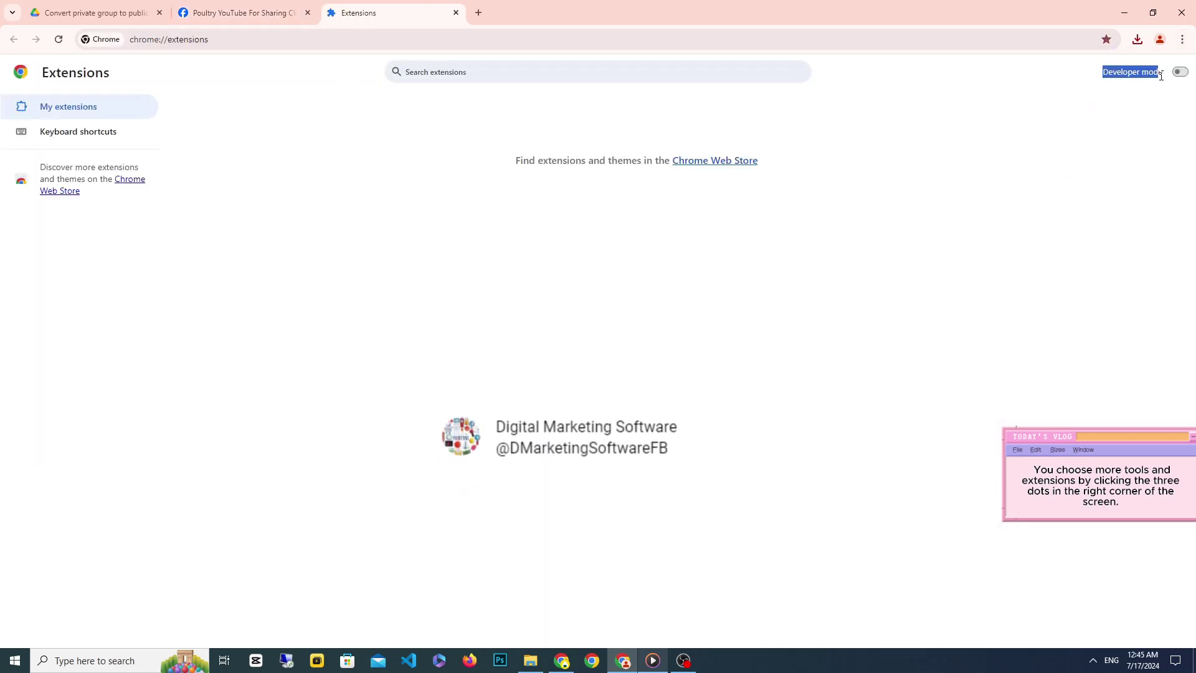
pyautogui.click(1166, 98)
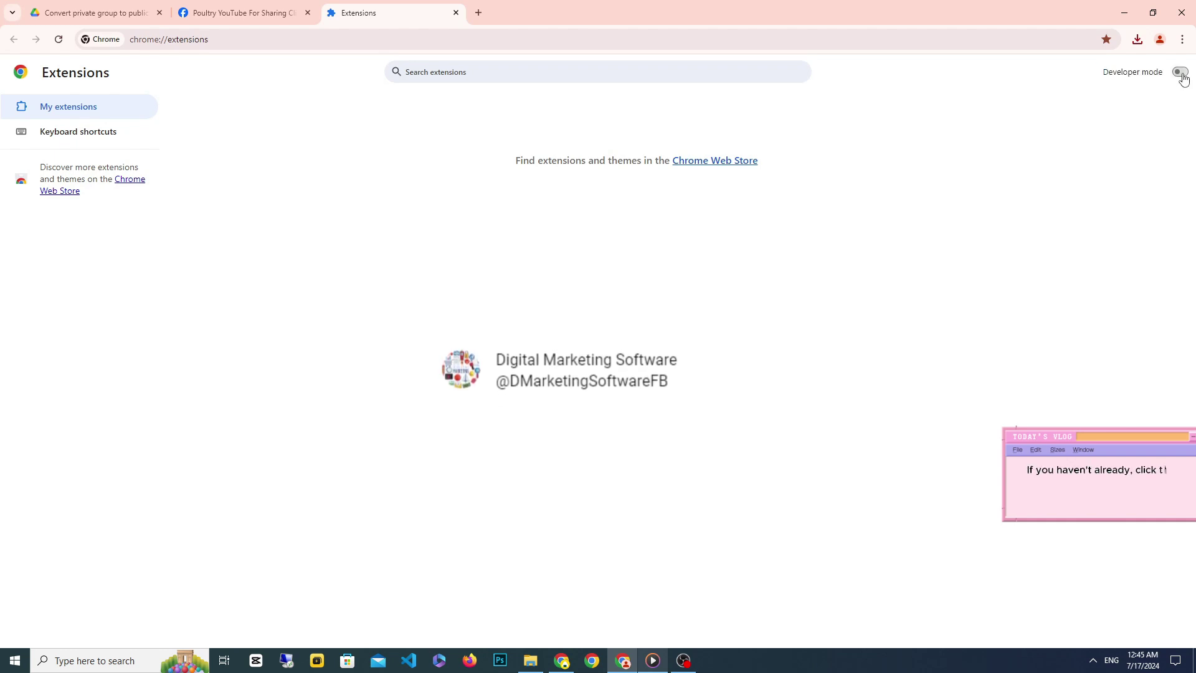
pyautogui.click(1181, 74)
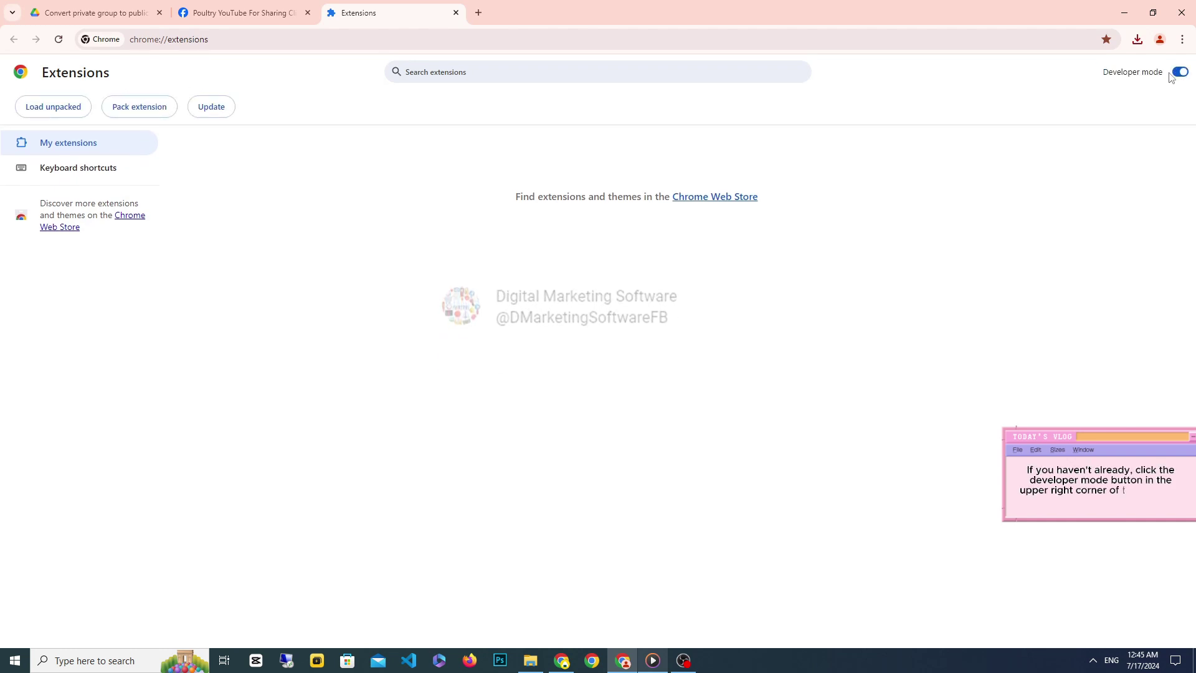
pyautogui.click(529, 663)
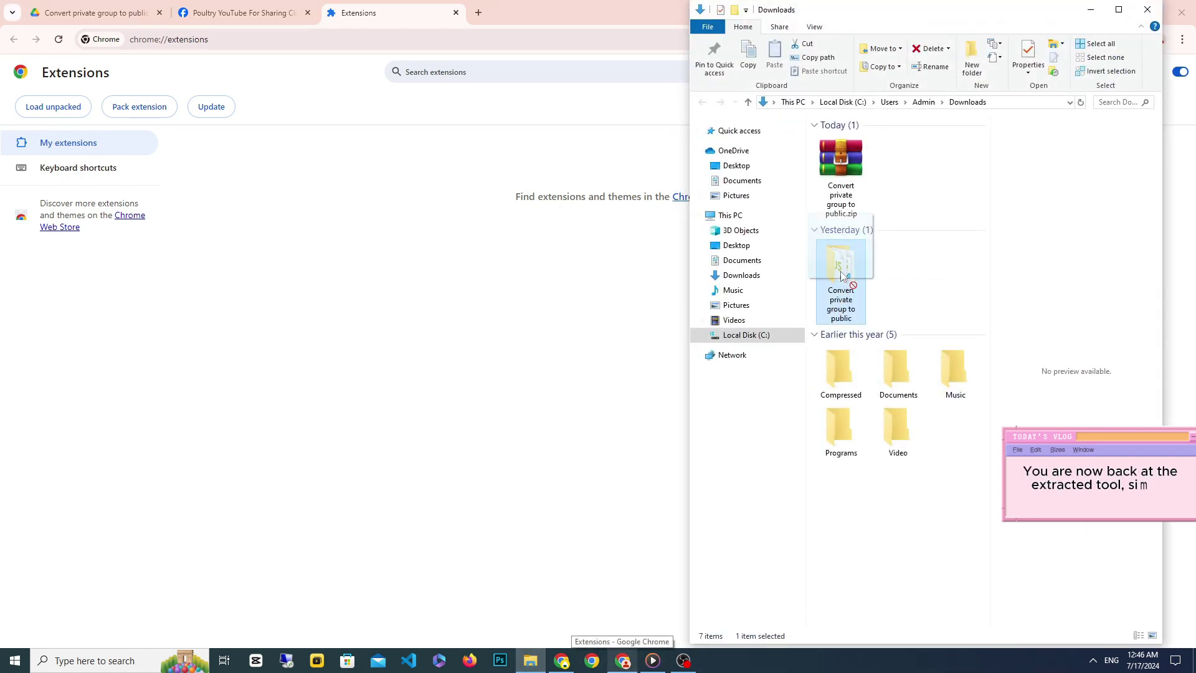
# Step: Drag the extracted tool folder onto the extensions page to install it, then start removing it
pyautogui.moveTo(841, 276); pyautogui.dragTo(564, 315)
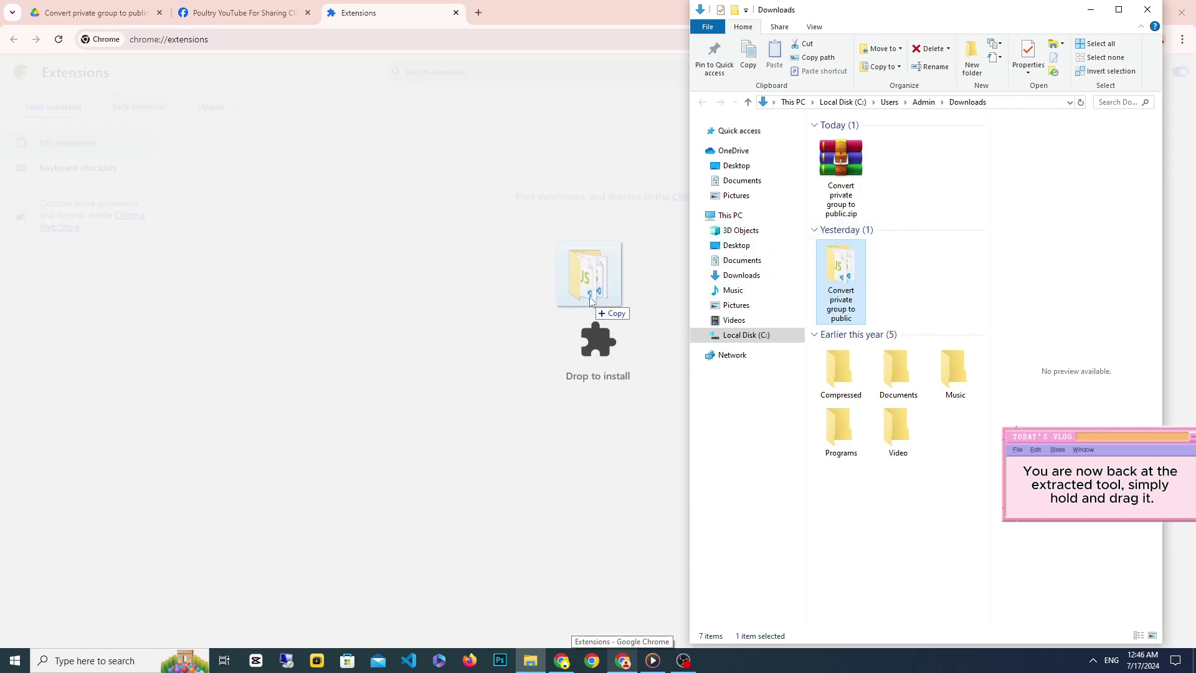
pyautogui.moveTo(595, 366); pyautogui.dragTo(596, 367)
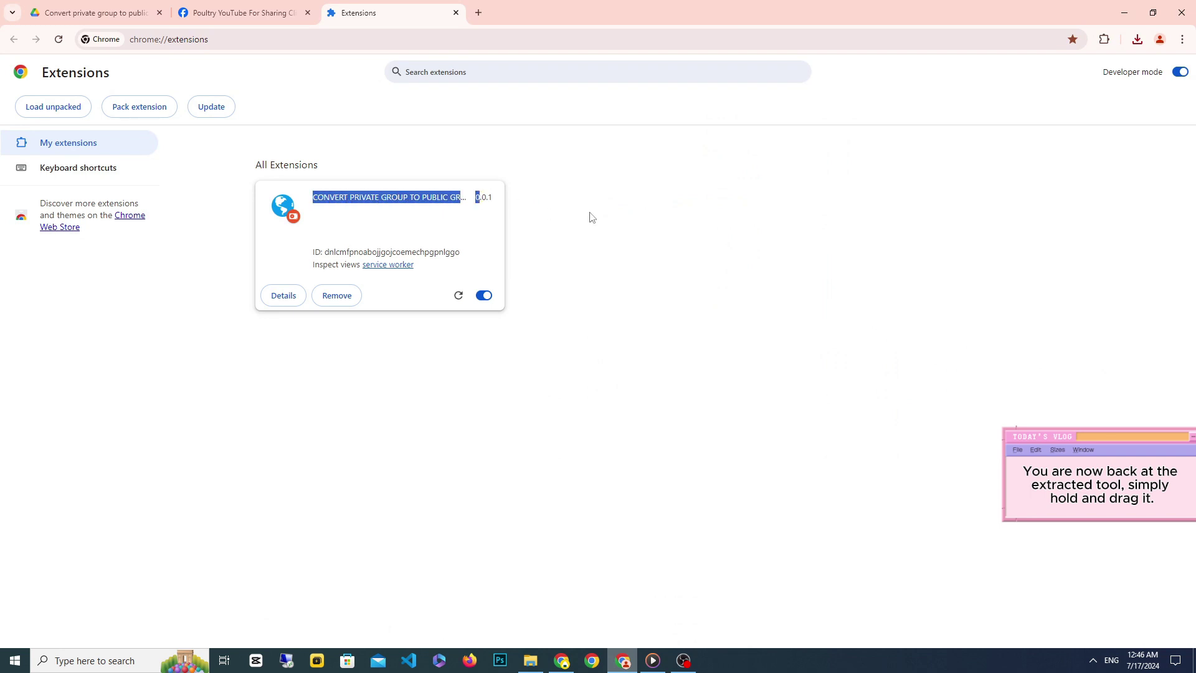
pyautogui.click(339, 301)
# Step: Confirm the removal, then load Downloads\'Convert private group to public' as an unpacked extension
pyautogui.click(982, 119)
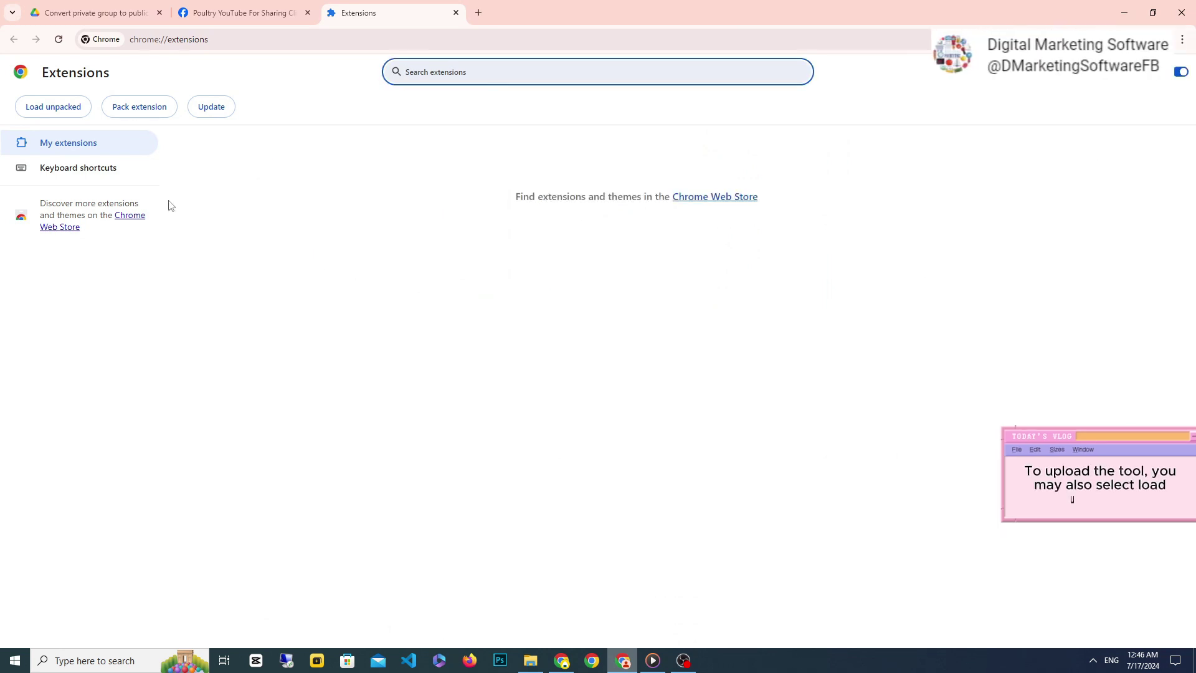
pyautogui.click(55, 108)
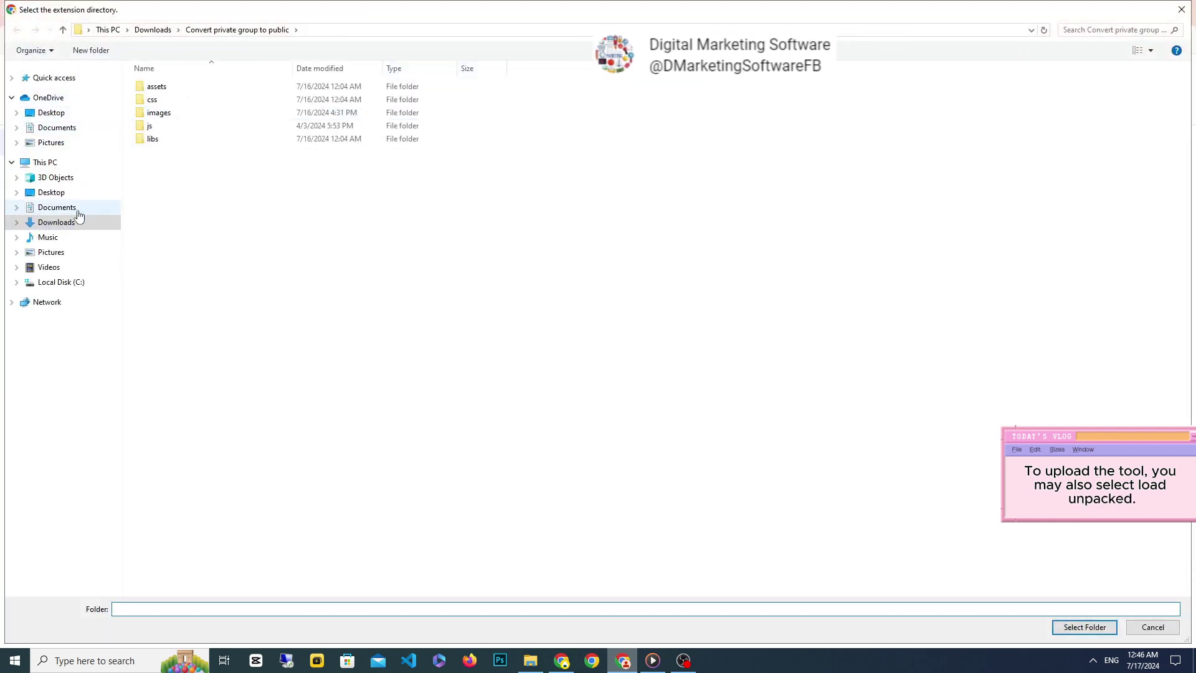
pyautogui.click(59, 224)
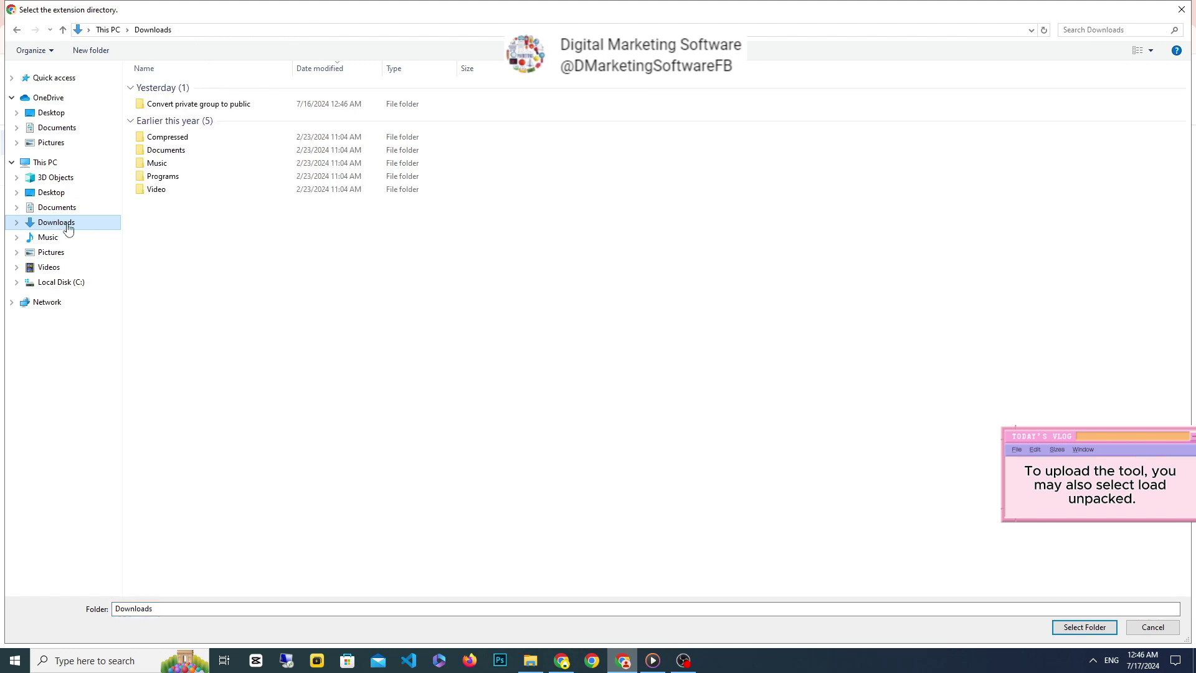
pyautogui.click(187, 104)
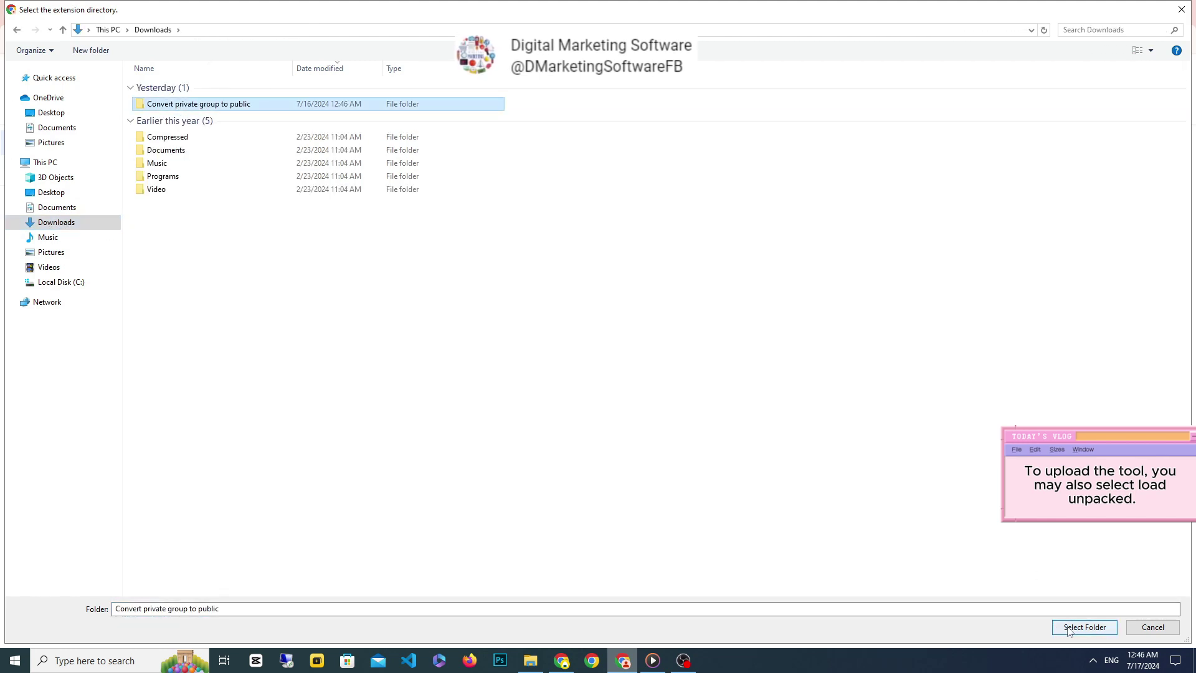
pyautogui.click(1091, 632)
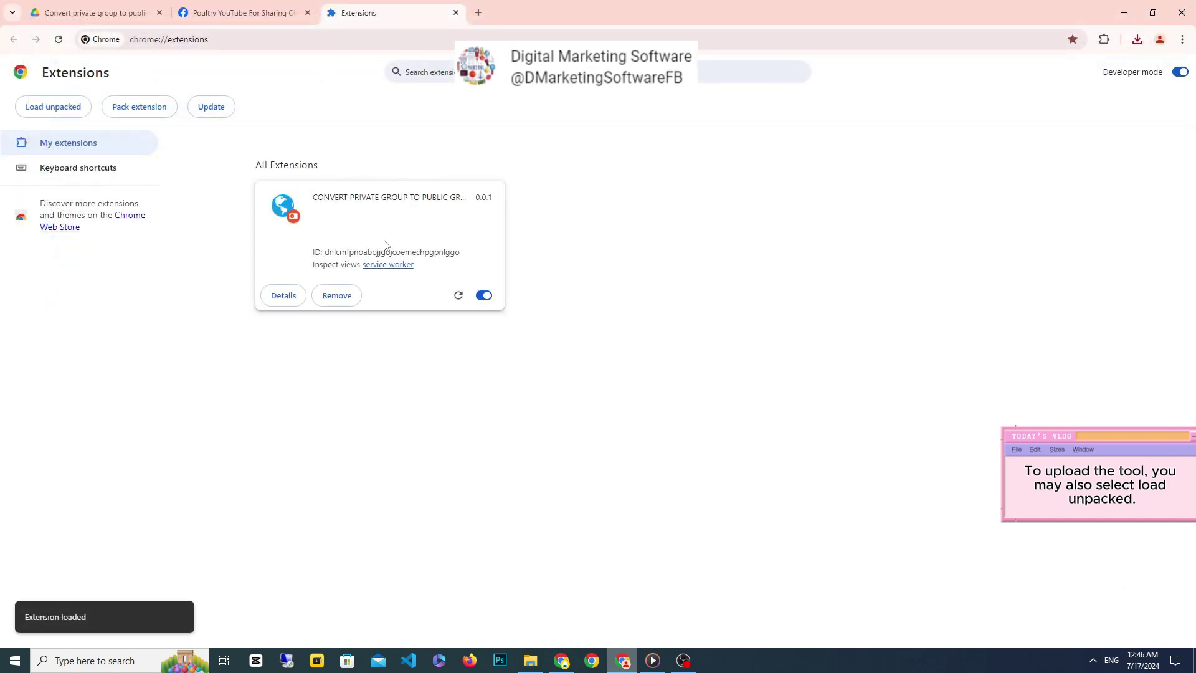
# Step: Pin the group-conversion extension in the toolbar and open its conversion page
pyautogui.click(1104, 39)
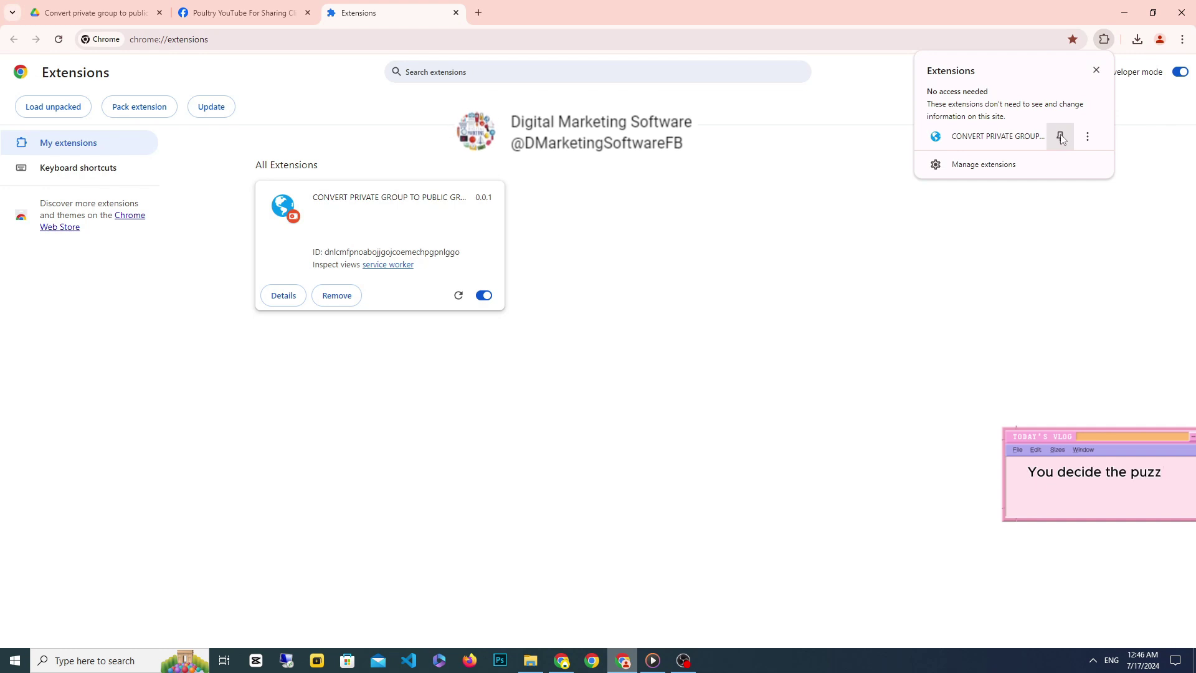
pyautogui.click(1061, 137)
pyautogui.click(1082, 40)
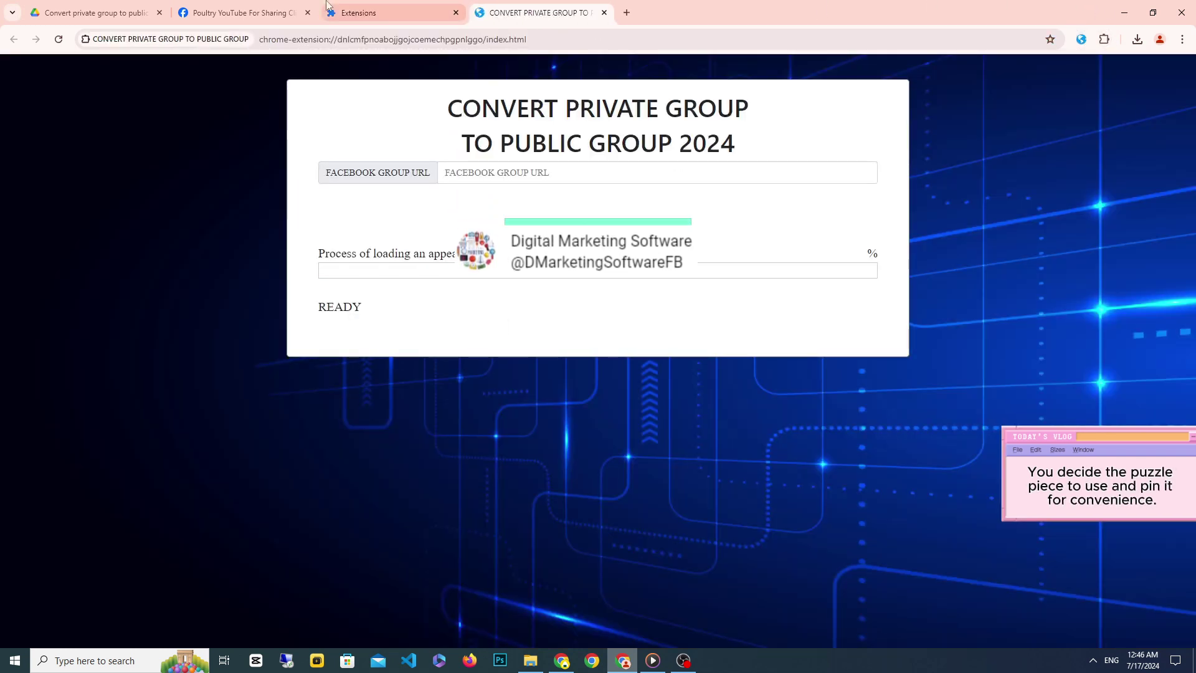
# Step: Press START with an empty group URL to trigger the missing-URL warning
pyautogui.moveTo(243, 13); pyautogui.dragTo(374, 3)
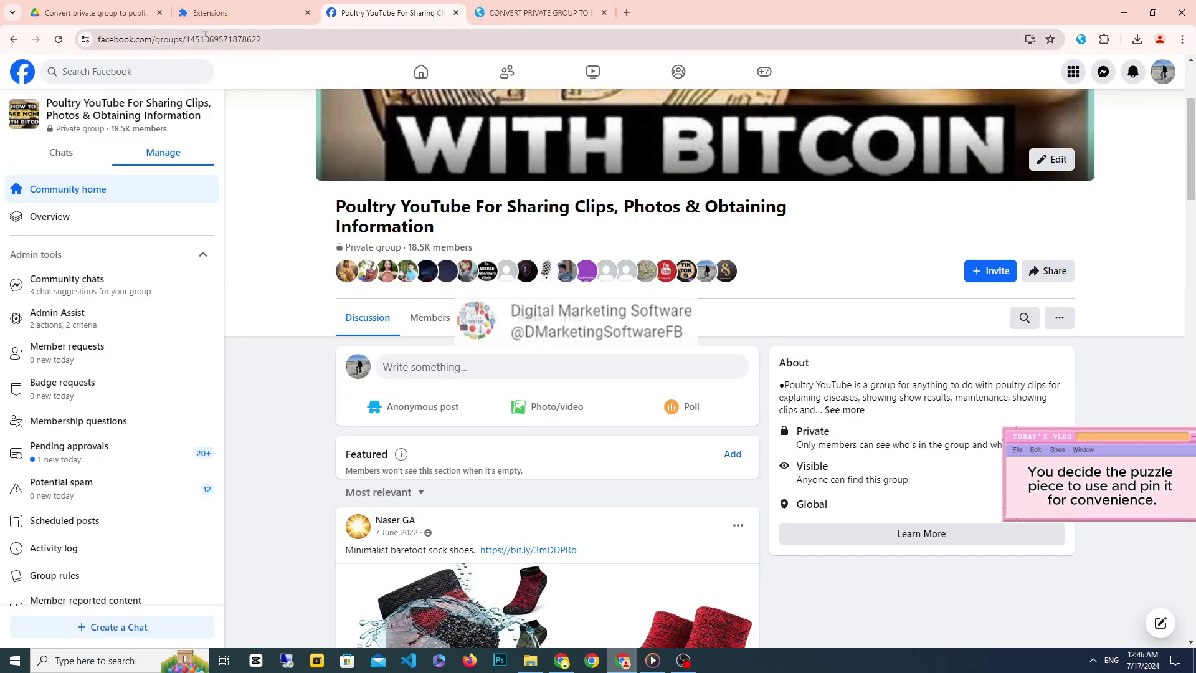
pyautogui.click(544, 5)
pyautogui.click(619, 224)
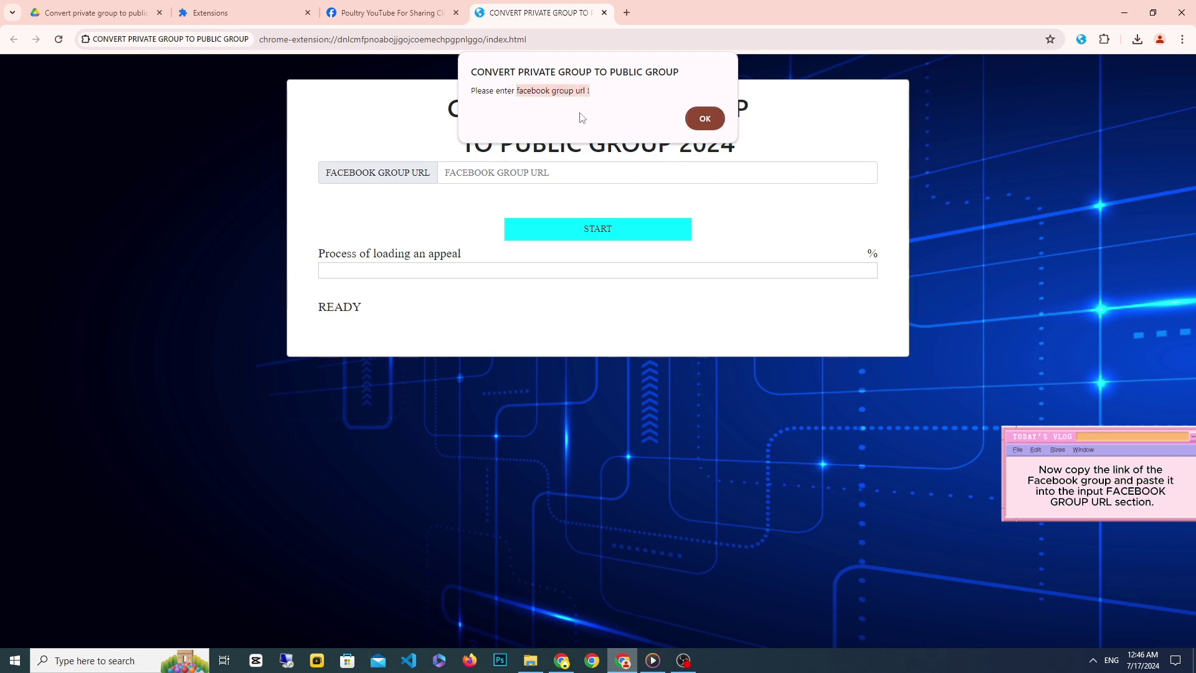
# Step: Dismiss the warning and copy the Poultry YouTube group's address from the Facebook tab
pyautogui.click(704, 118)
pyautogui.click(386, 13)
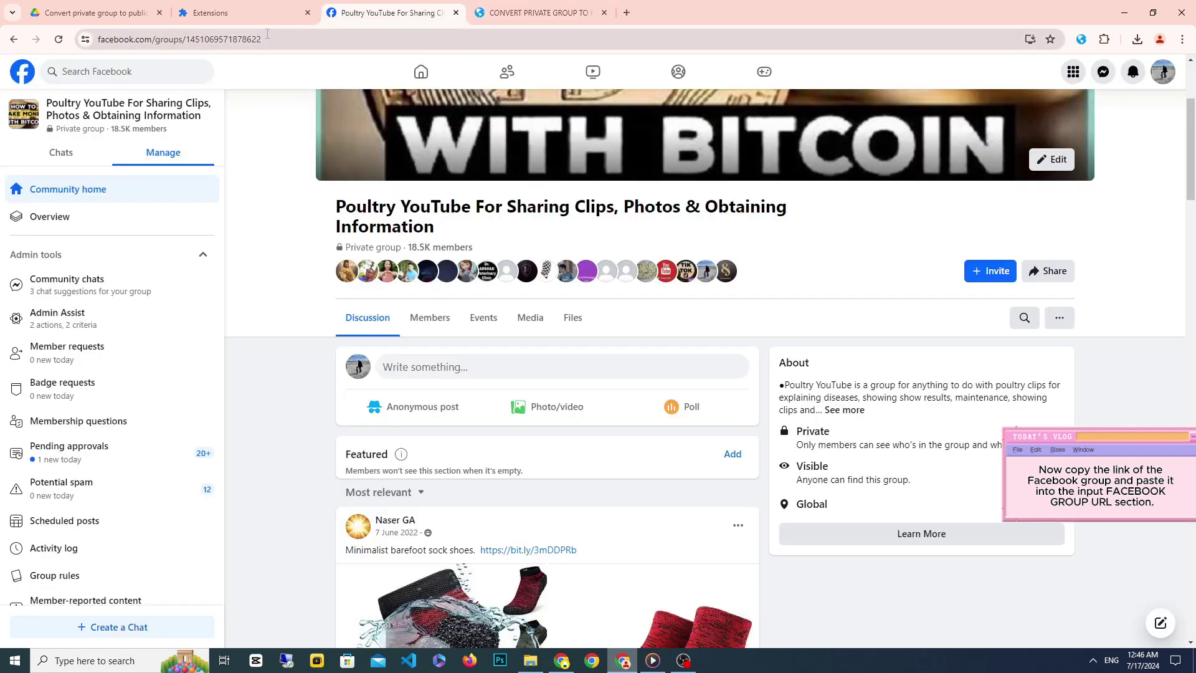
pyautogui.moveTo(262, 38); pyautogui.dragTo(186, 39)
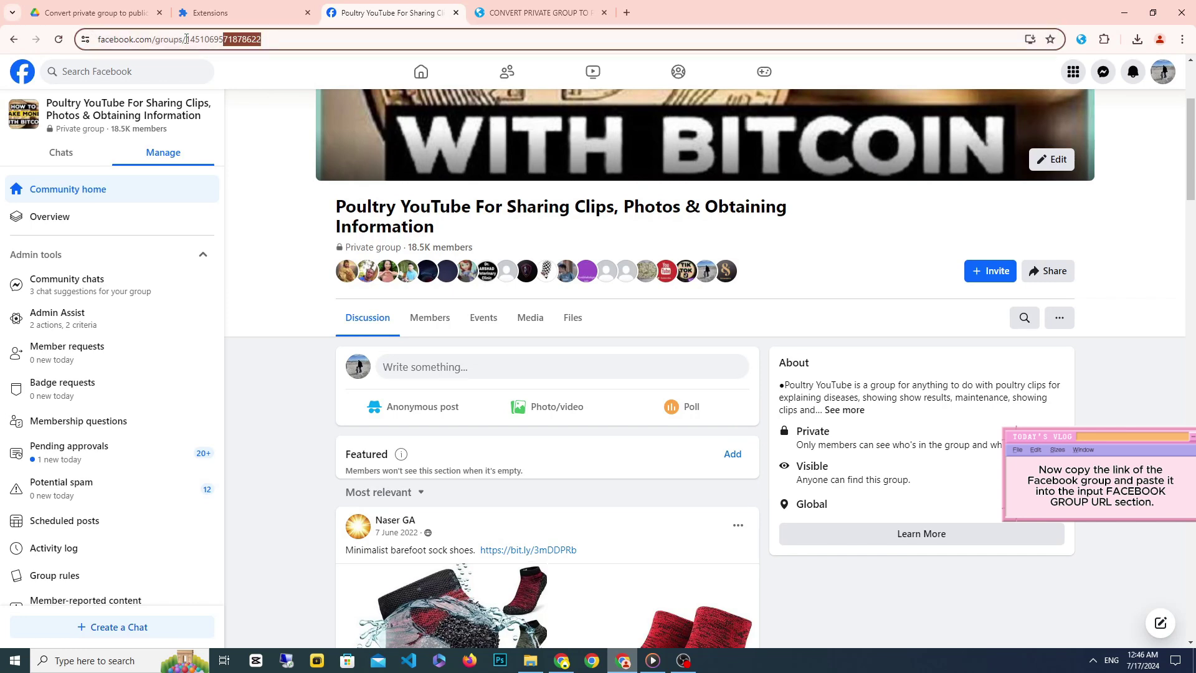
pyautogui.rightClick(149, 41)
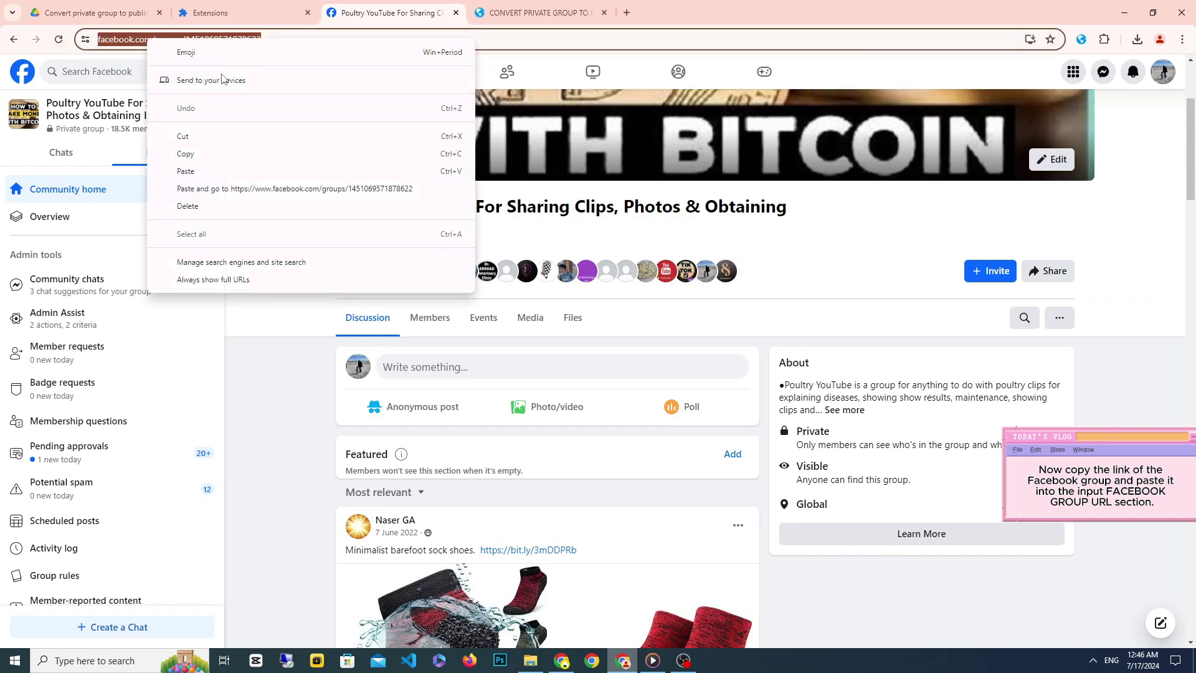
pyautogui.click(226, 154)
# Step: Paste the group address into the extension's Facebook group URL field
pyautogui.click(499, 14)
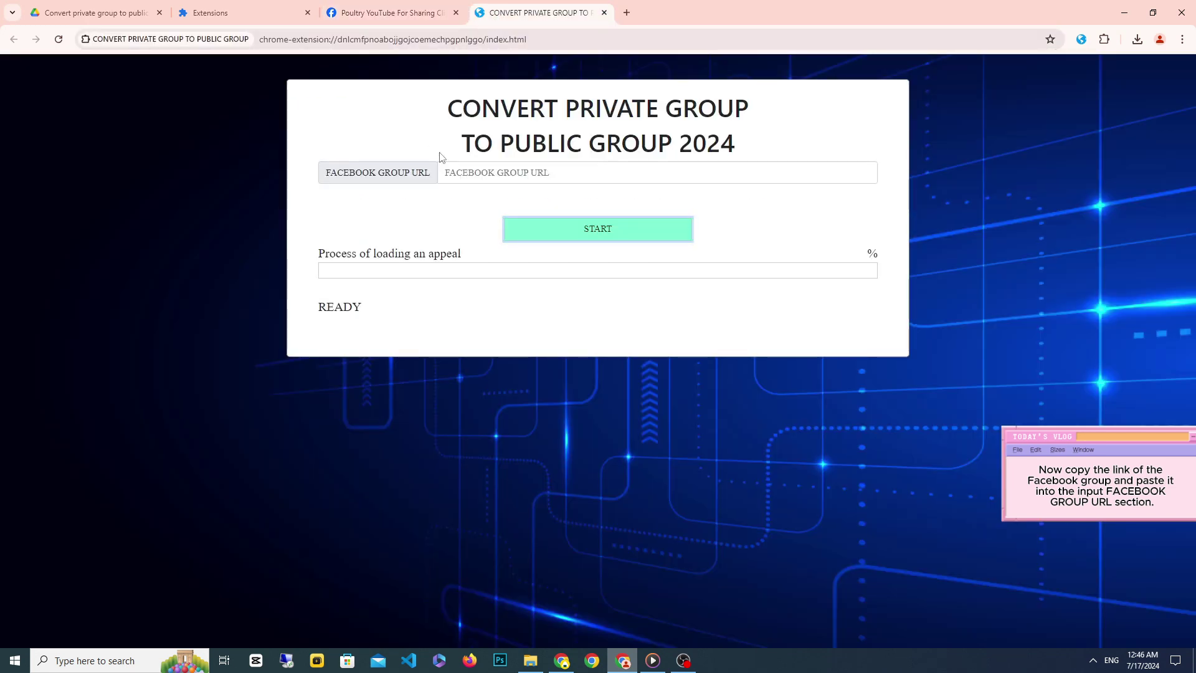
pyautogui.rightClick(458, 171)
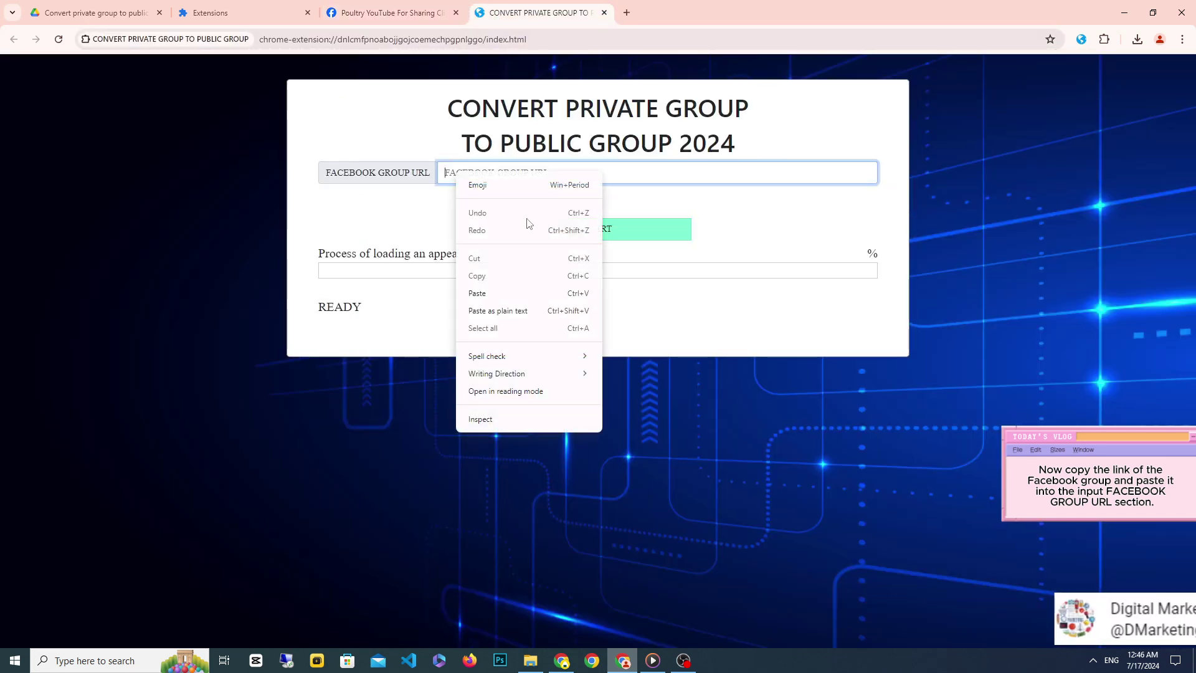
pyautogui.click(489, 294)
pyautogui.moveTo(639, 177); pyautogui.dragTo(445, 173)
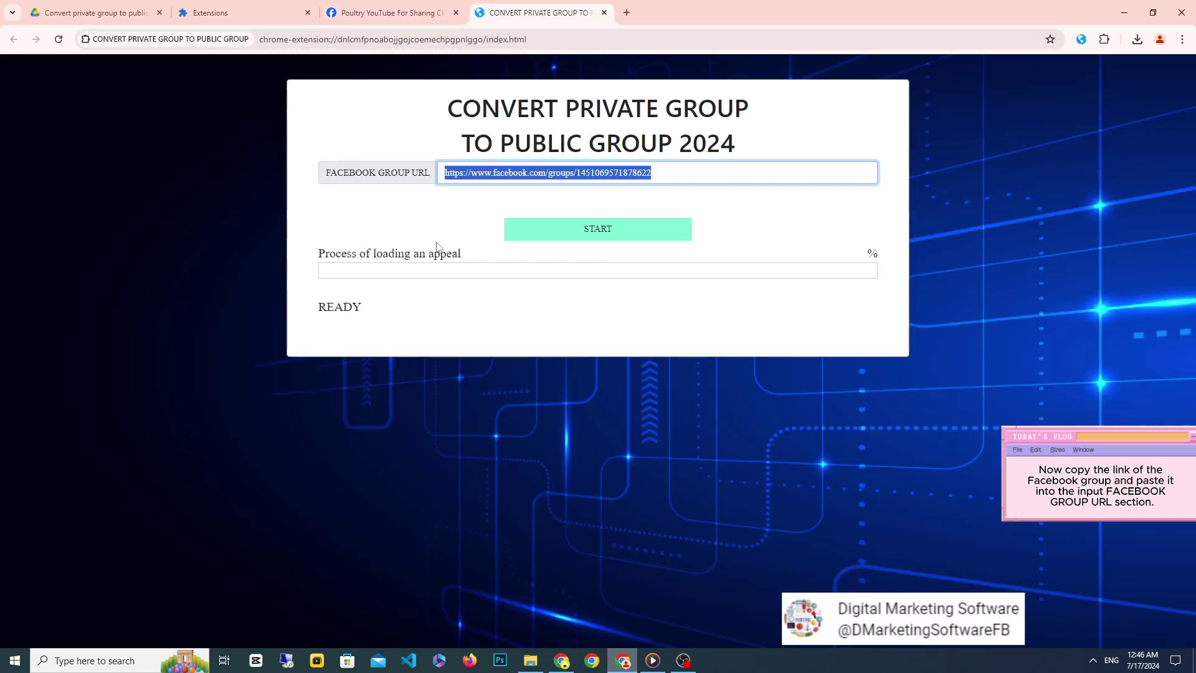
# Step: Start the private-to-public conversion appeal for the pasted group URL and follow its progress
pyautogui.click(614, 262)
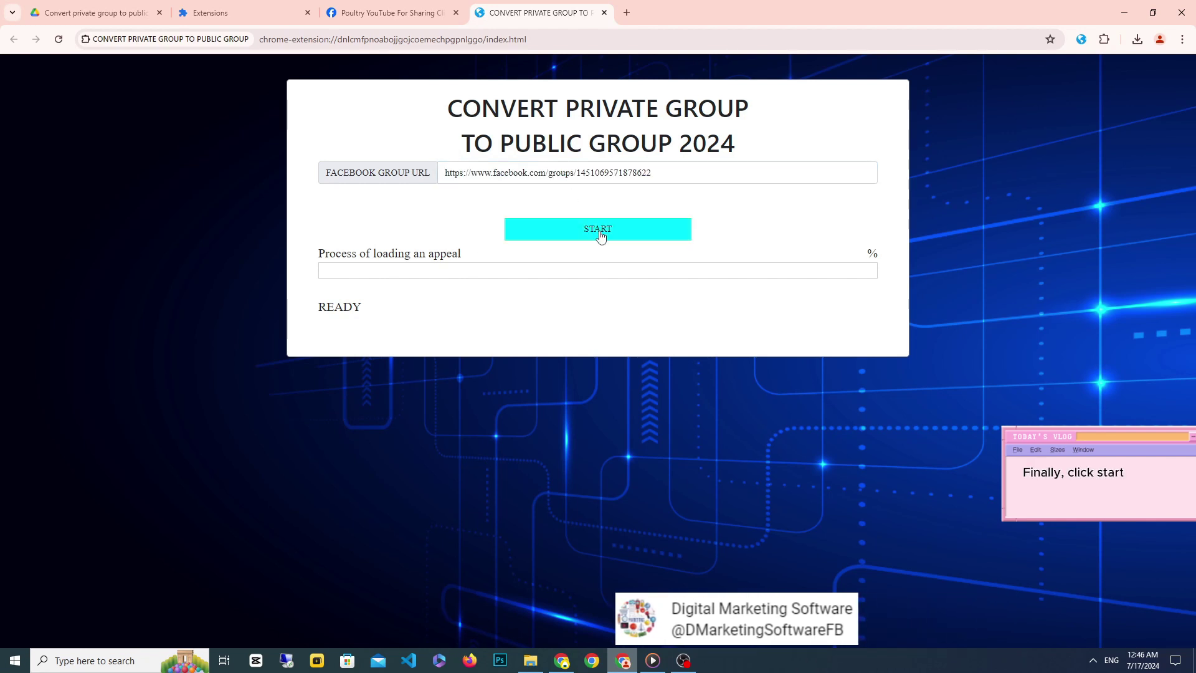
pyautogui.click(601, 235)
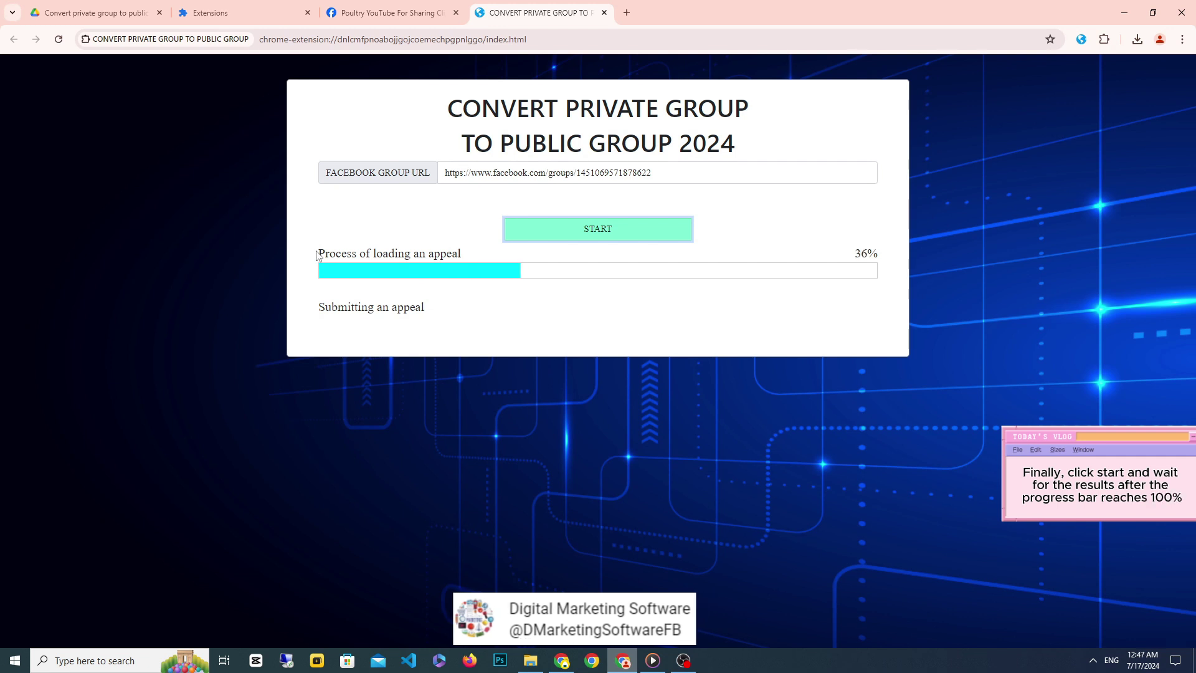
pyautogui.moveTo(316, 256); pyautogui.dragTo(460, 255)
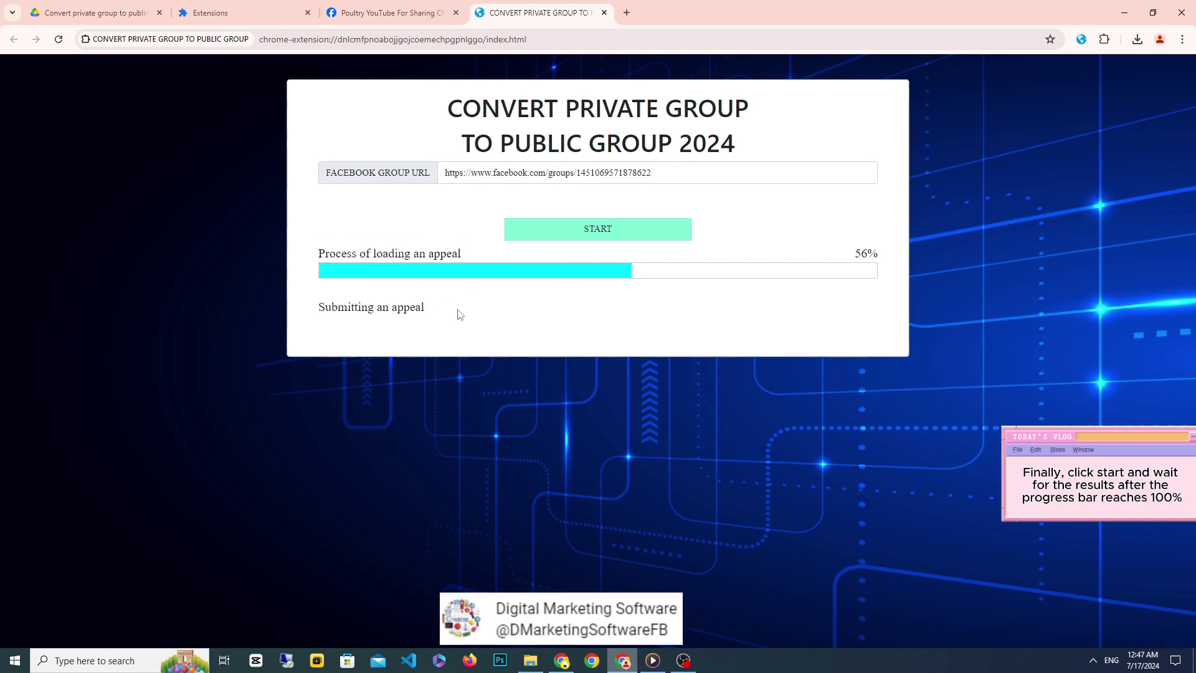
pyautogui.moveTo(323, 319)
pyautogui.mouseDown()
pyautogui.moveTo(419, 307)
pyautogui.moveTo(492, 331)
pyautogui.mouseUp()
pyautogui.click(492, 331)
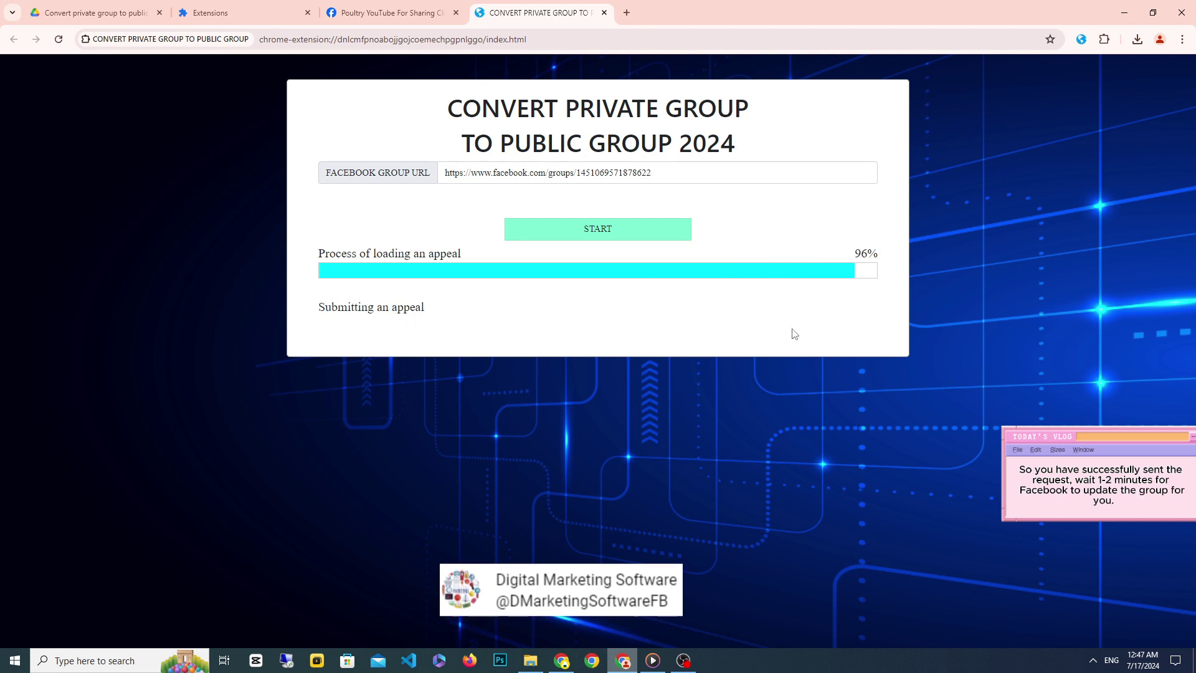
# Step: Confirm the converter reached 100% and reports the appeal as successful
pyautogui.doubleClick(863, 254)
pyautogui.click(564, 316)
pyautogui.moveTo(317, 310); pyautogui.dragTo(534, 315)
pyautogui.click(585, 301)
# Step: Reload the Facebook group page and check the title now reads 'Public group'
pyautogui.click(393, 13)
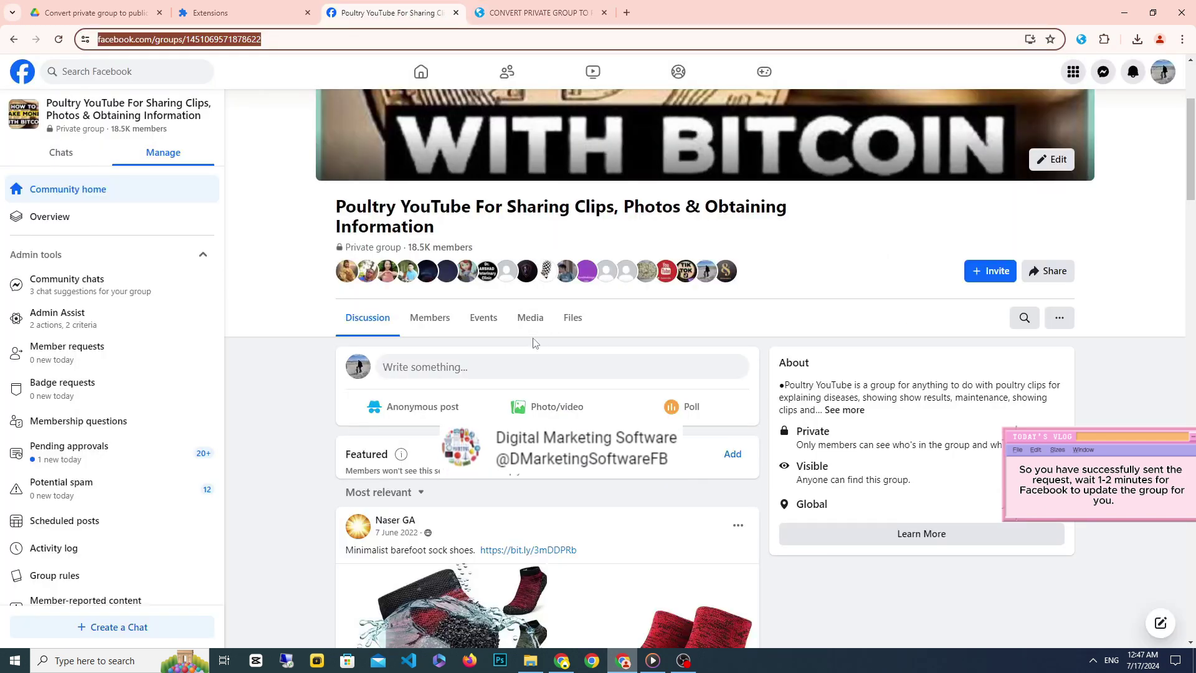
pyautogui.scroll(-3, 532, 342)
pyautogui.press('F5')
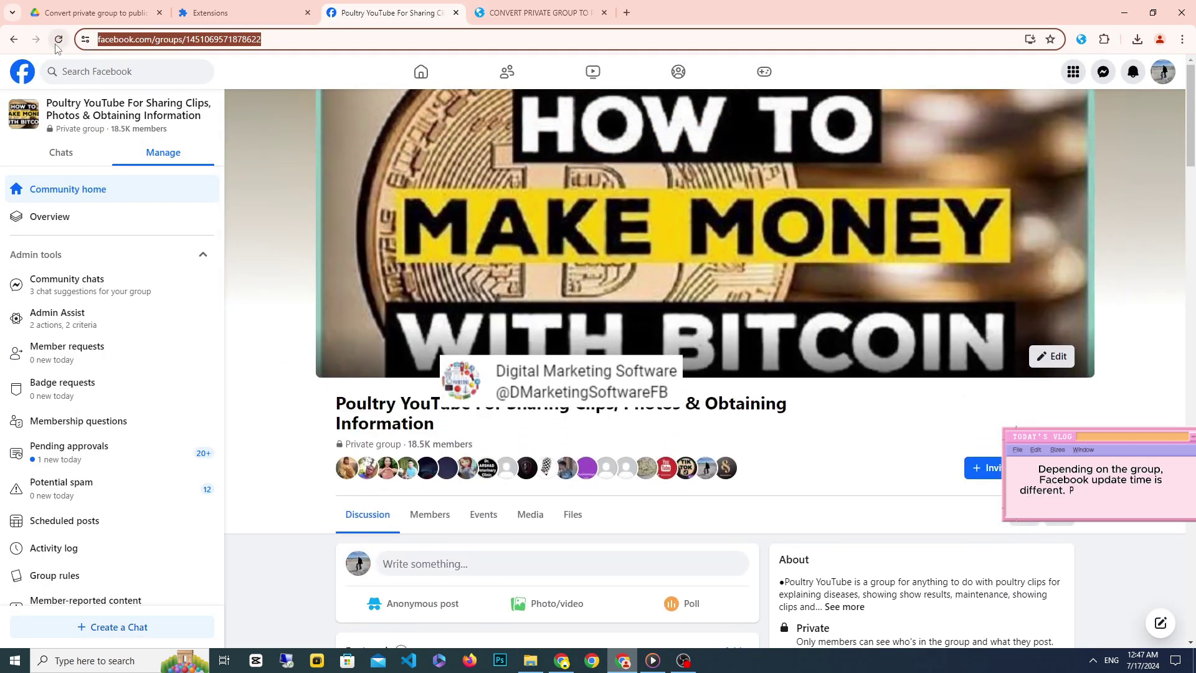
pyautogui.click(58, 40)
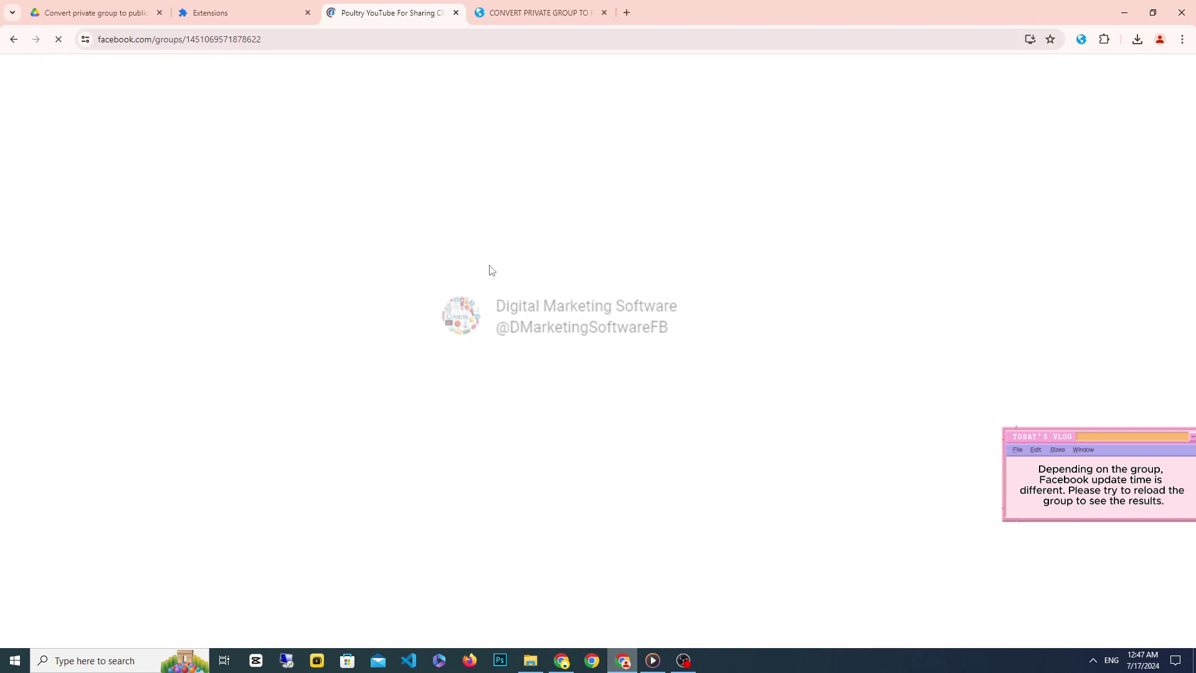
pyautogui.scroll(5, 491, 270)
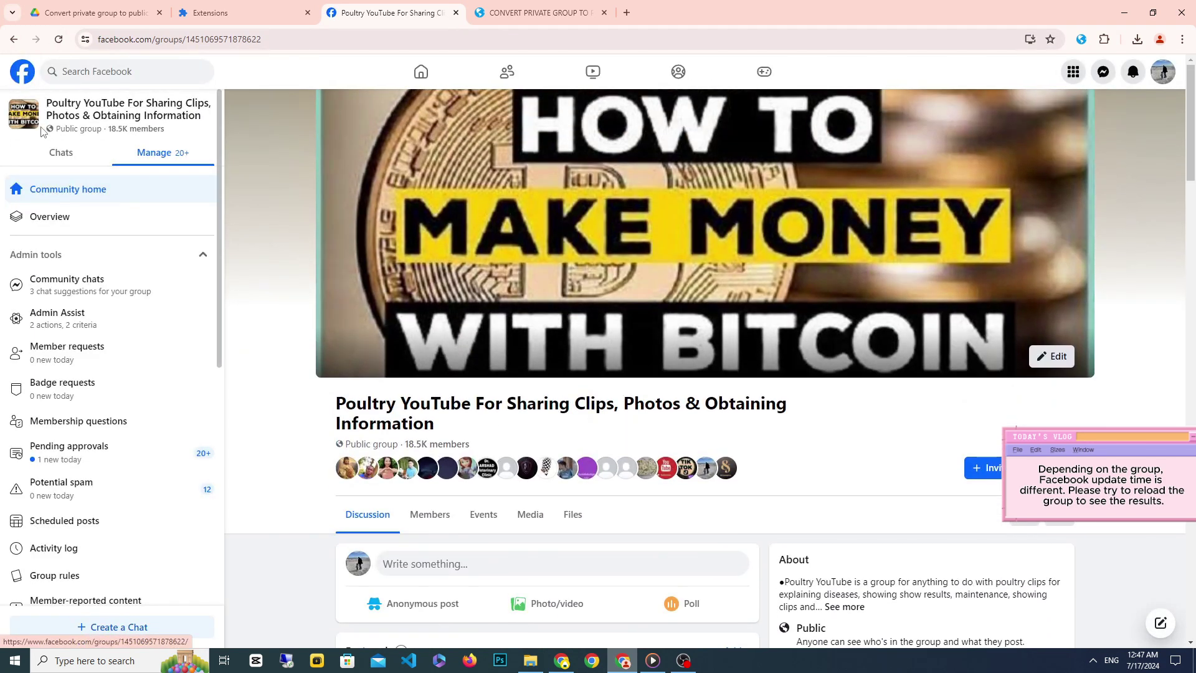
pyautogui.moveTo(41, 131); pyautogui.dragTo(56, 133)
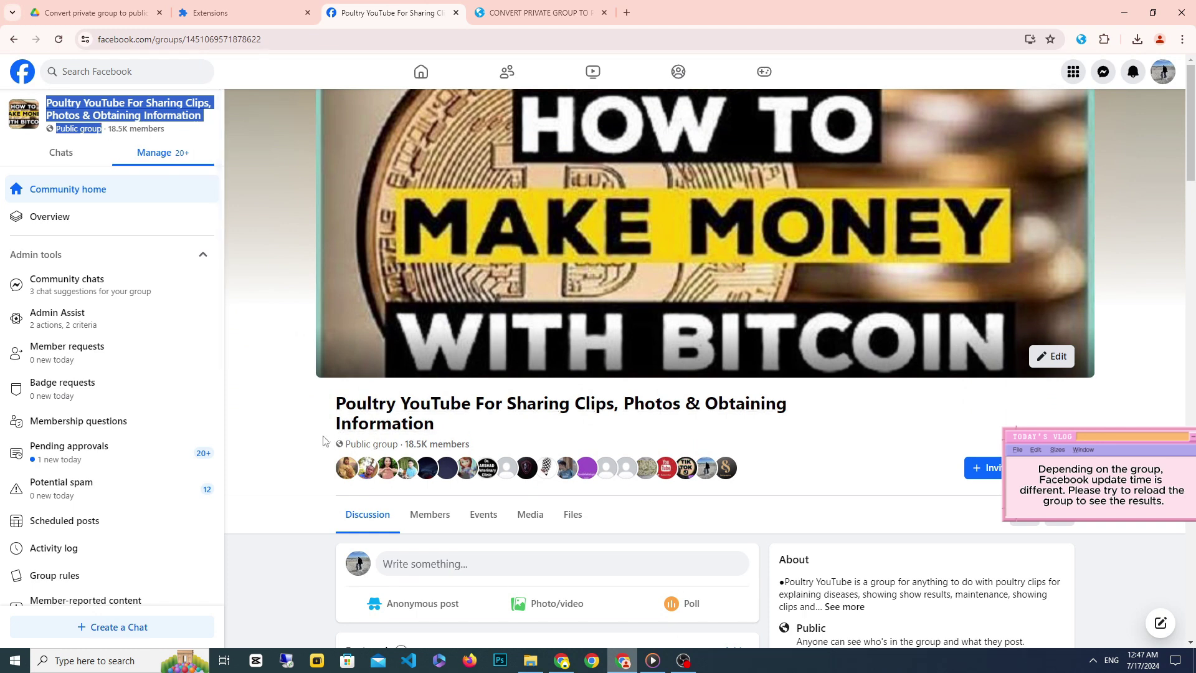
pyautogui.scroll(-2, 304, 434)
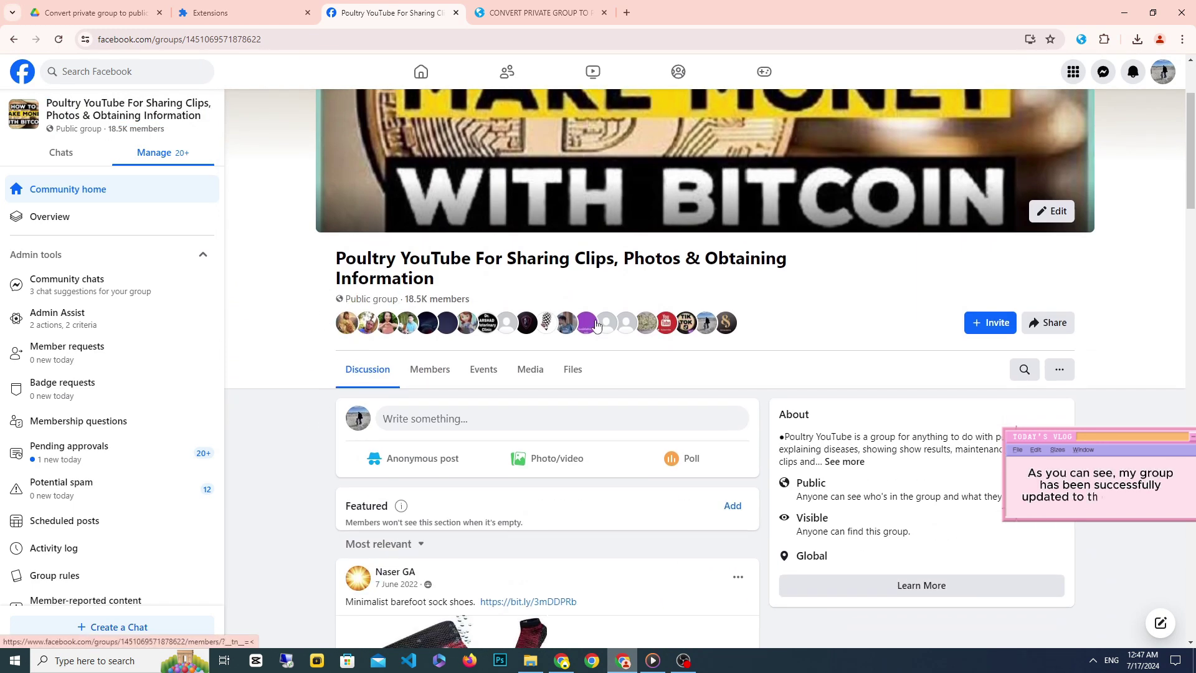
pyautogui.scroll(-2, 597, 325)
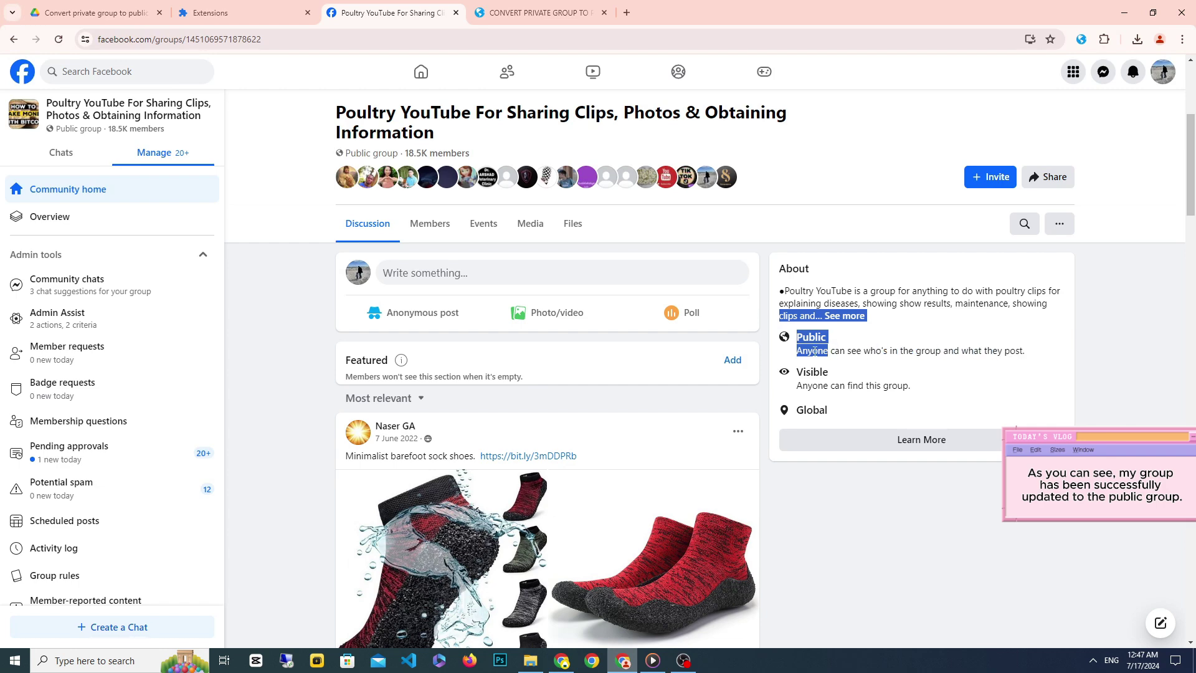
pyautogui.scroll(-4, 604, 340)
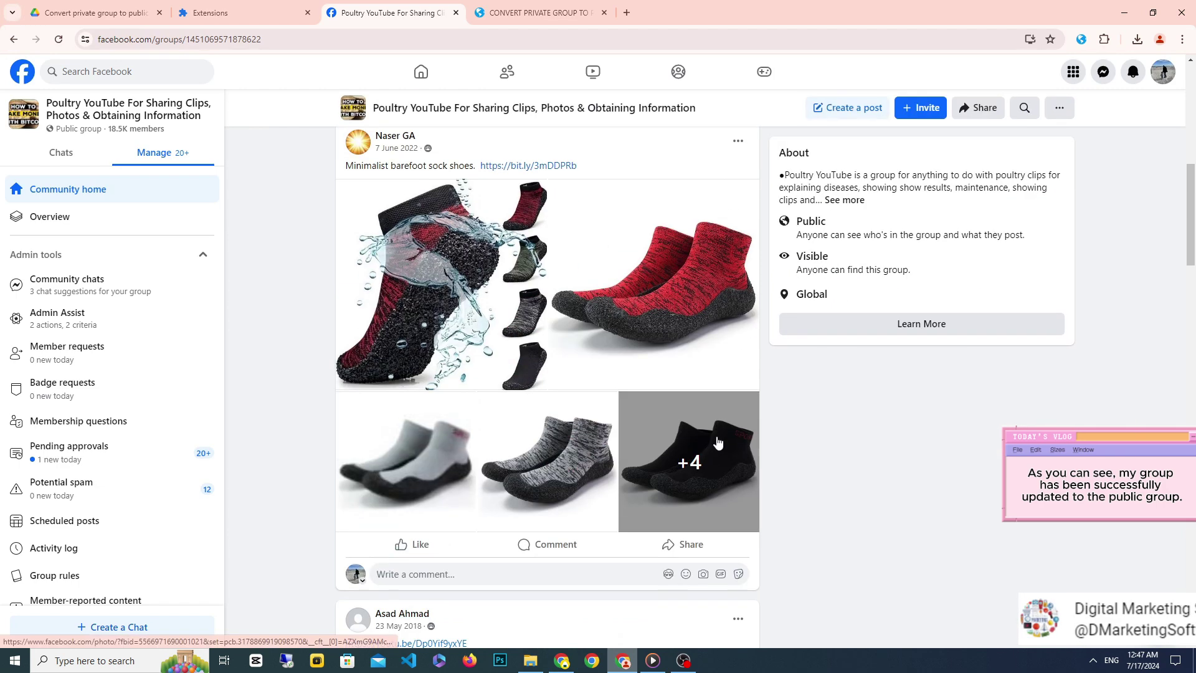
pyautogui.scroll(-4, 679, 549)
pyautogui.scroll(-2, 673, 542)
pyautogui.scroll(-6, 670, 534)
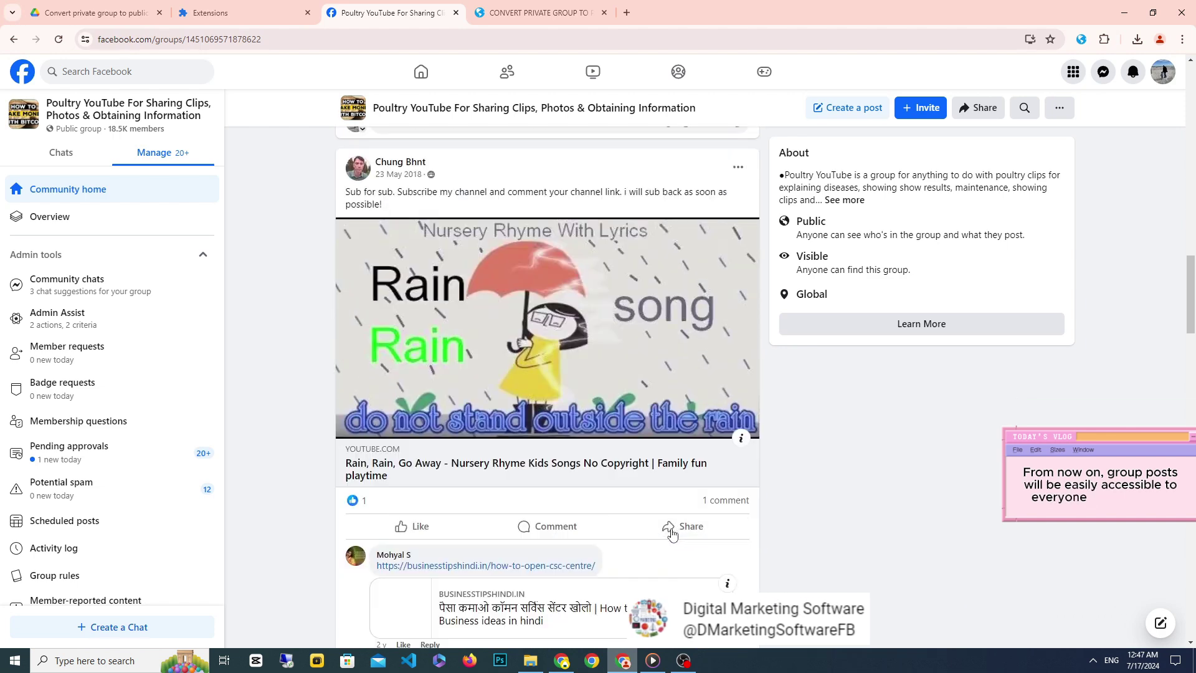
pyautogui.scroll(-5, 680, 528)
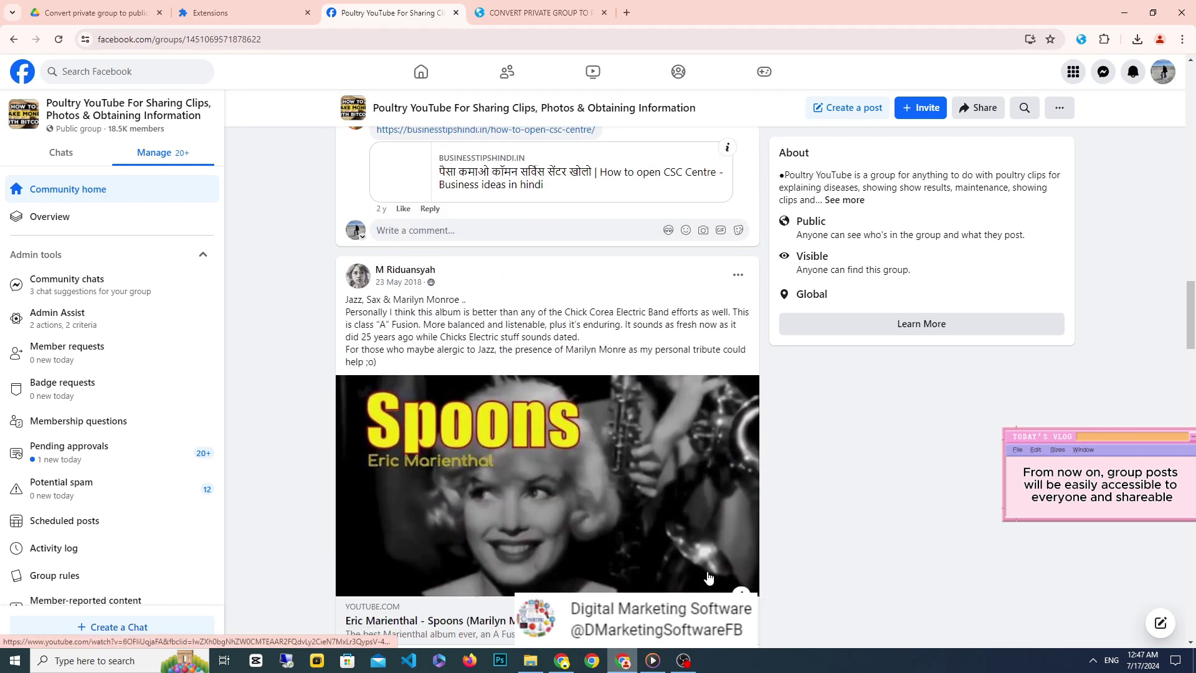
pyautogui.scroll(-4, 679, 529)
pyautogui.scroll(1, 700, 549)
pyautogui.scroll(15, 810, 541)
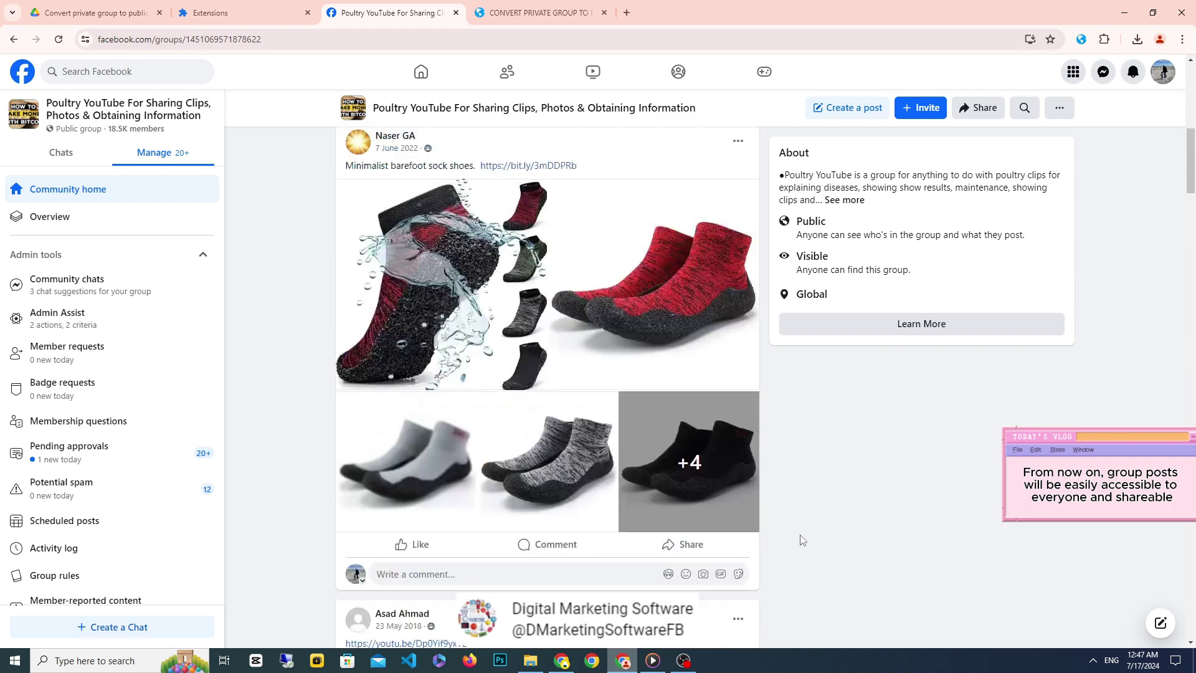
pyautogui.scroll(10, 802, 536)
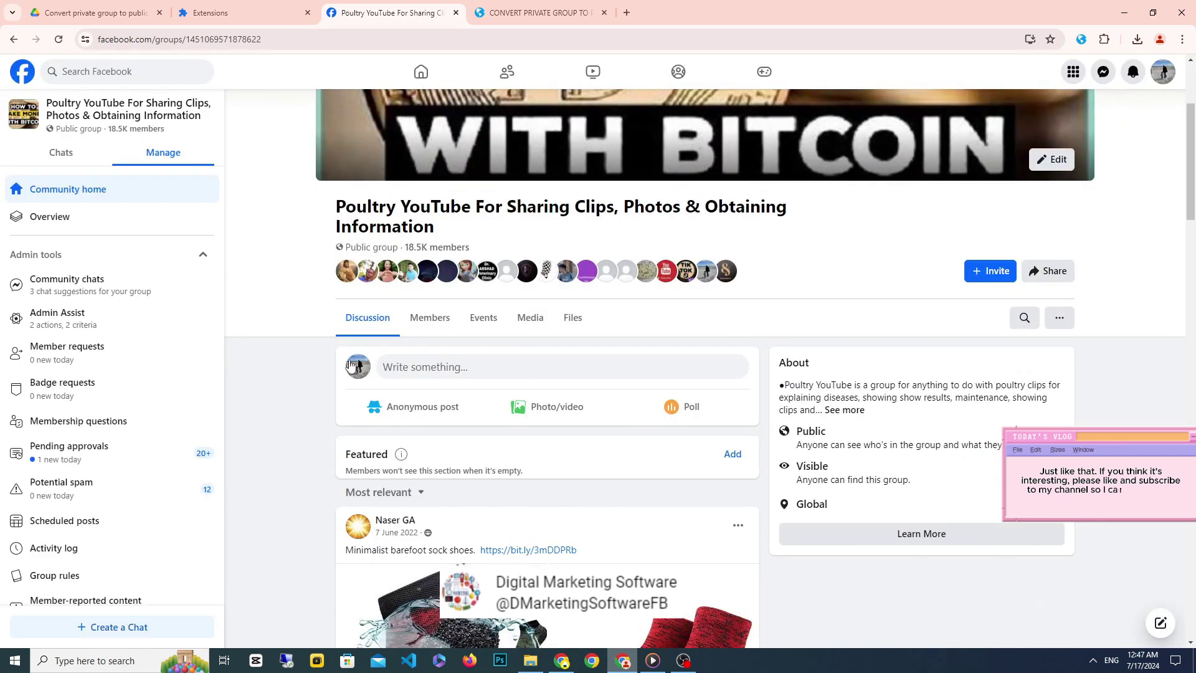
pyautogui.scroll(-5, 351, 366)
pyautogui.scroll(-5, 351, 365)
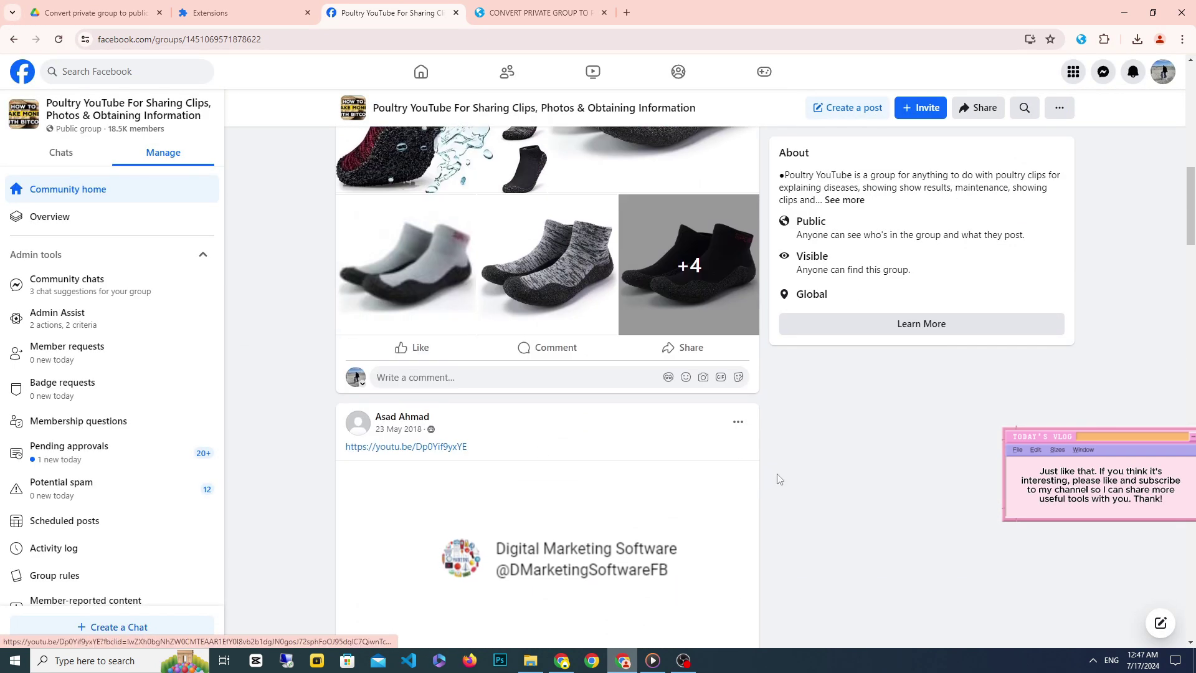
pyautogui.scroll(7, 830, 392)
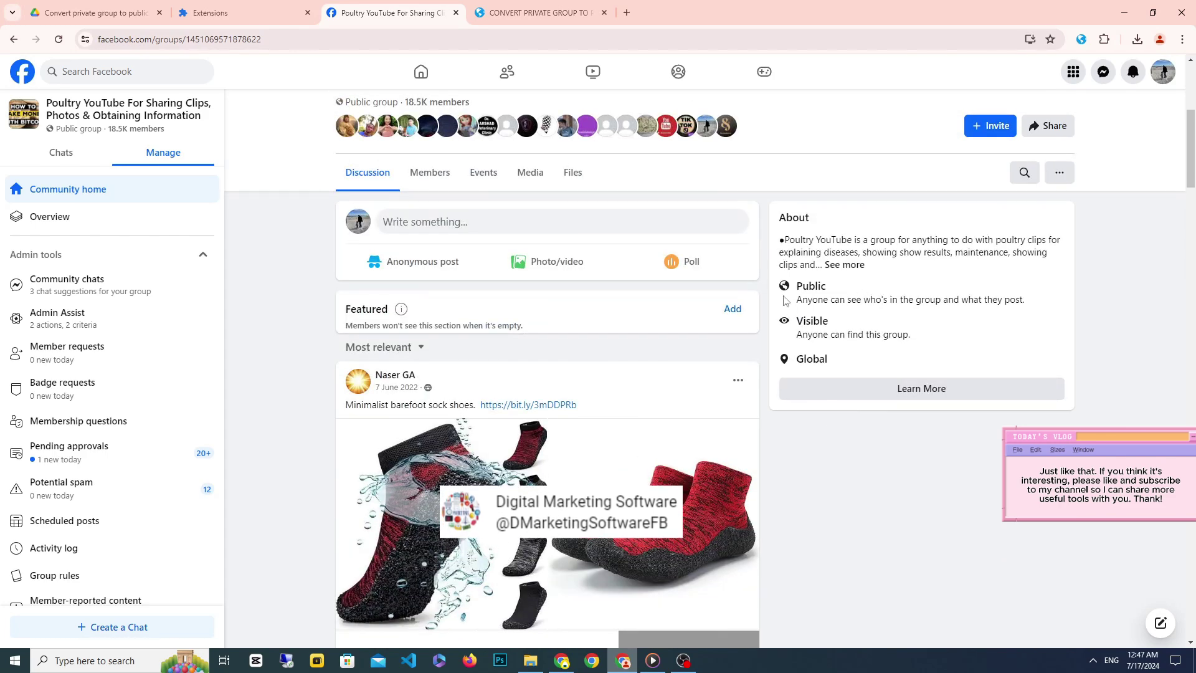